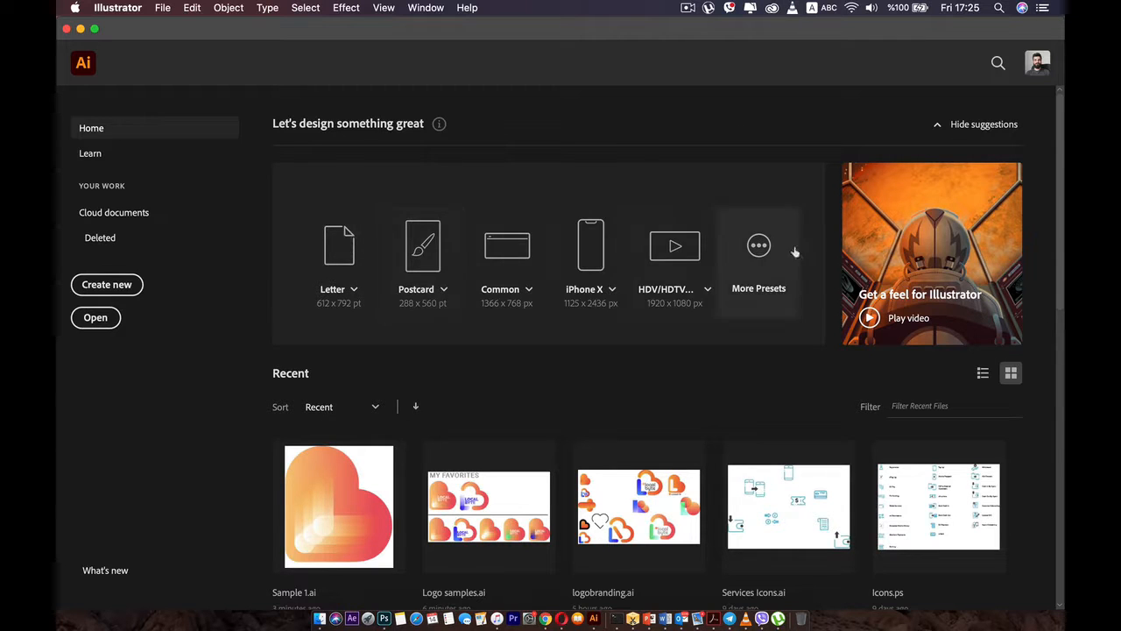
- Check the Illustrator version information in the About window and close it
{"action": "left_click", "coordinate": [114, 8]}
{"action": "left_click", "coordinate": [109, 25]}
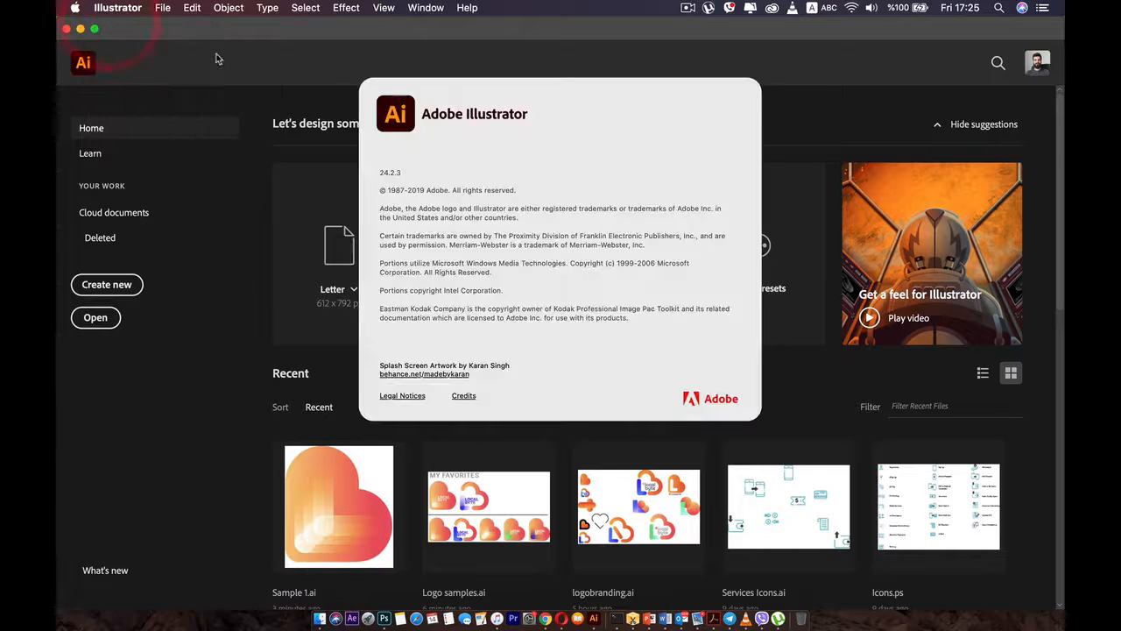
{"action": "left_click", "coordinate": [398, 178]}
{"action": "left_click", "coordinate": [118, 8]}
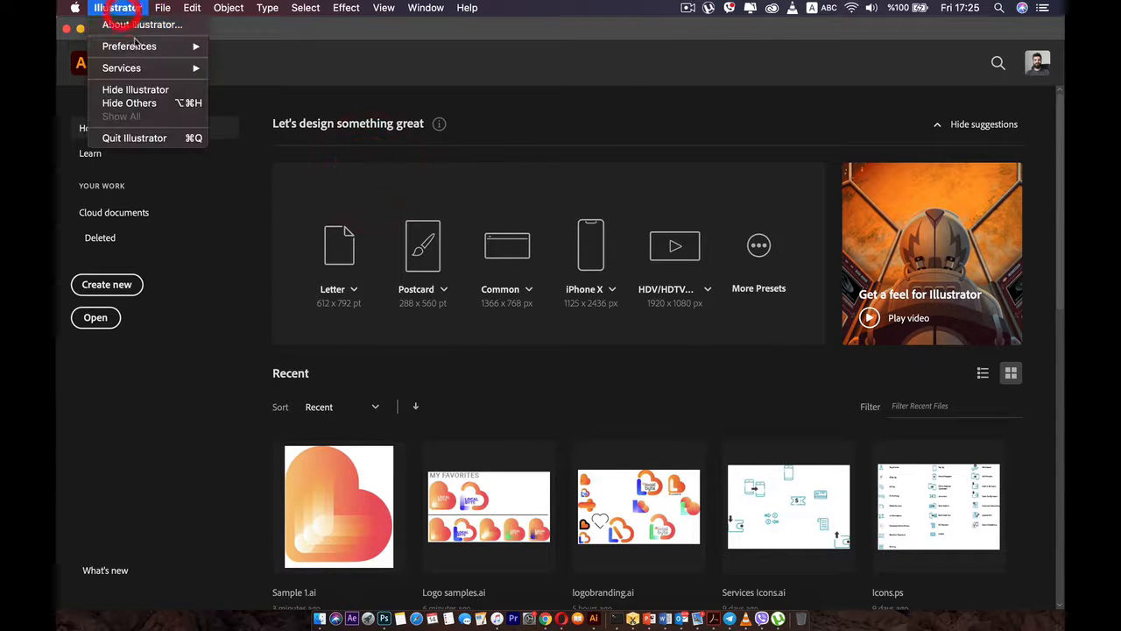
{"action": "left_click", "coordinate": [141, 24]}
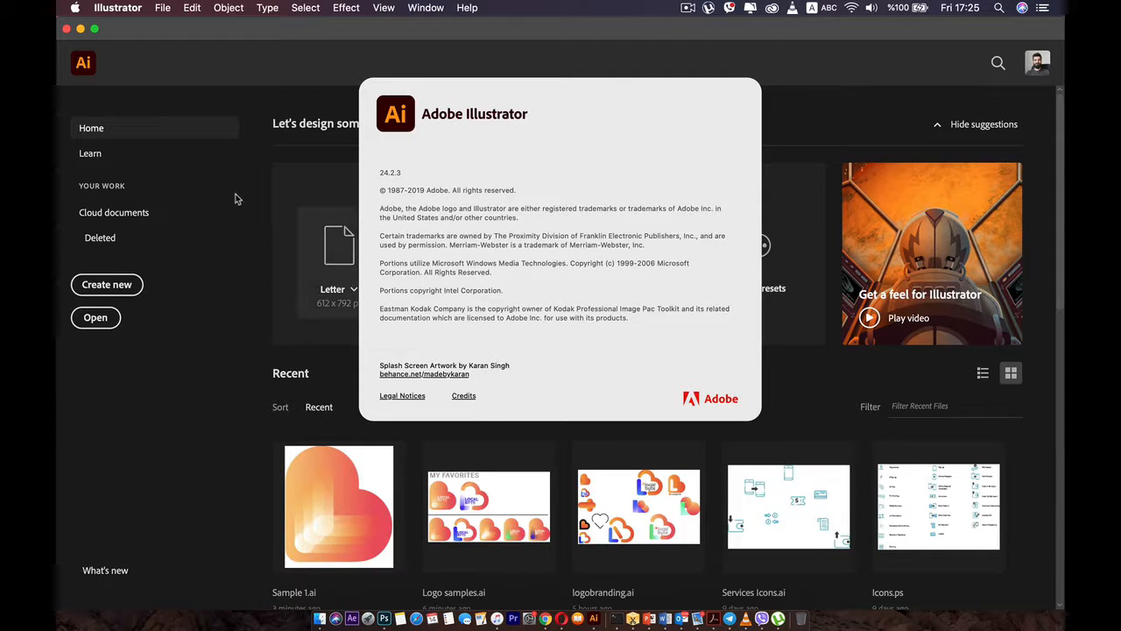
{"action": "left_click", "coordinate": [237, 195]}
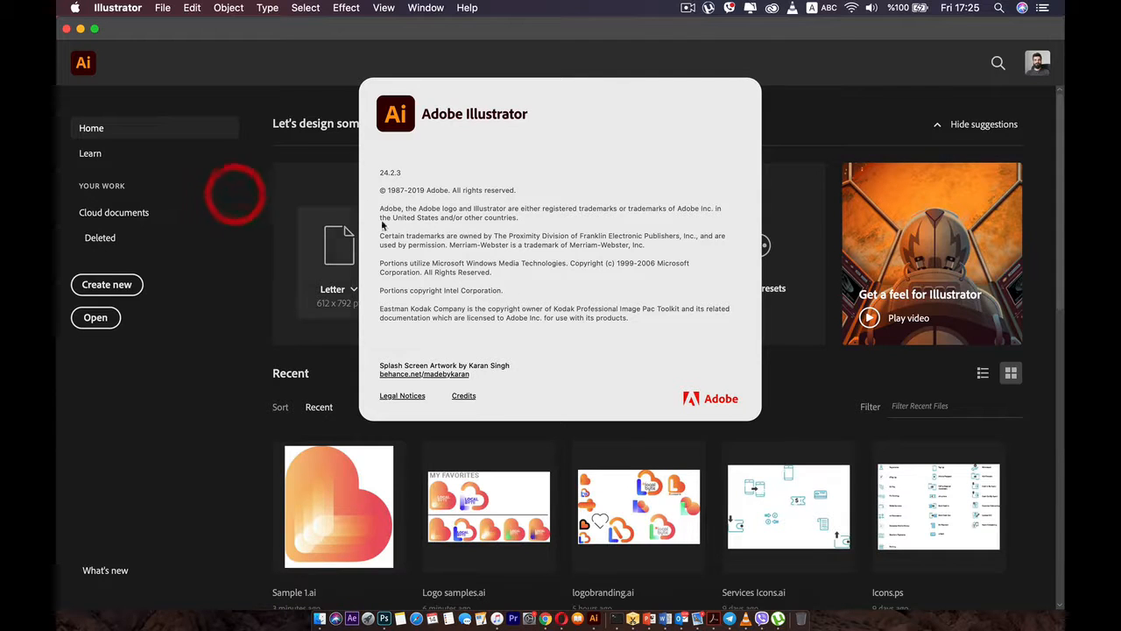
{"action": "left_click", "coordinate": [294, 431]}
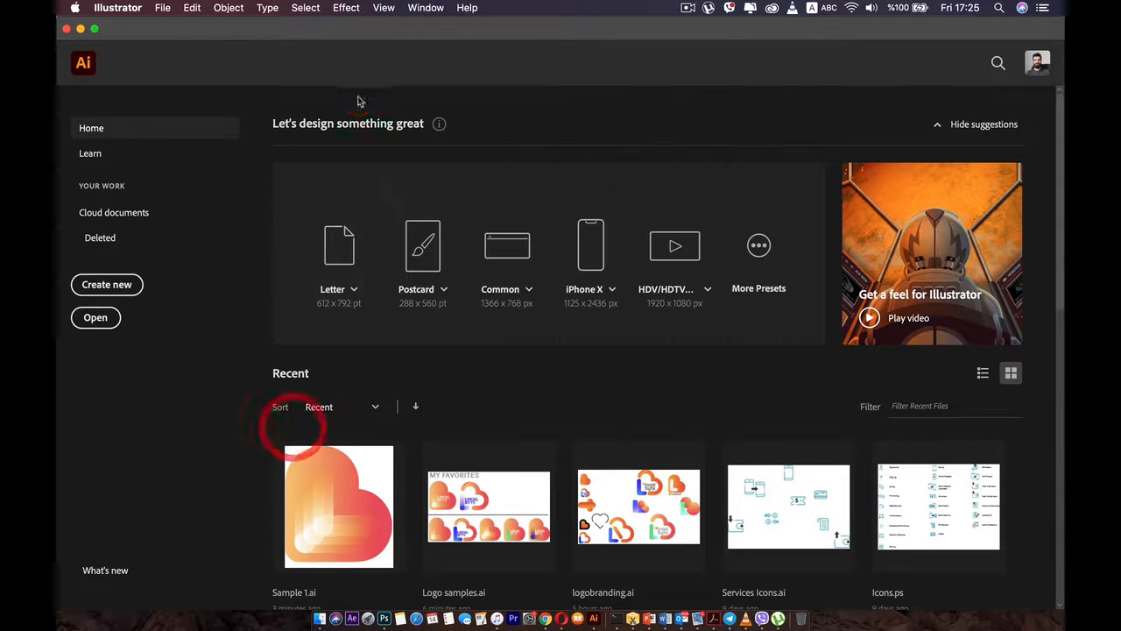
- Start a new document and look through the recent items and saved templates
{"action": "left_click", "coordinate": [118, 285]}
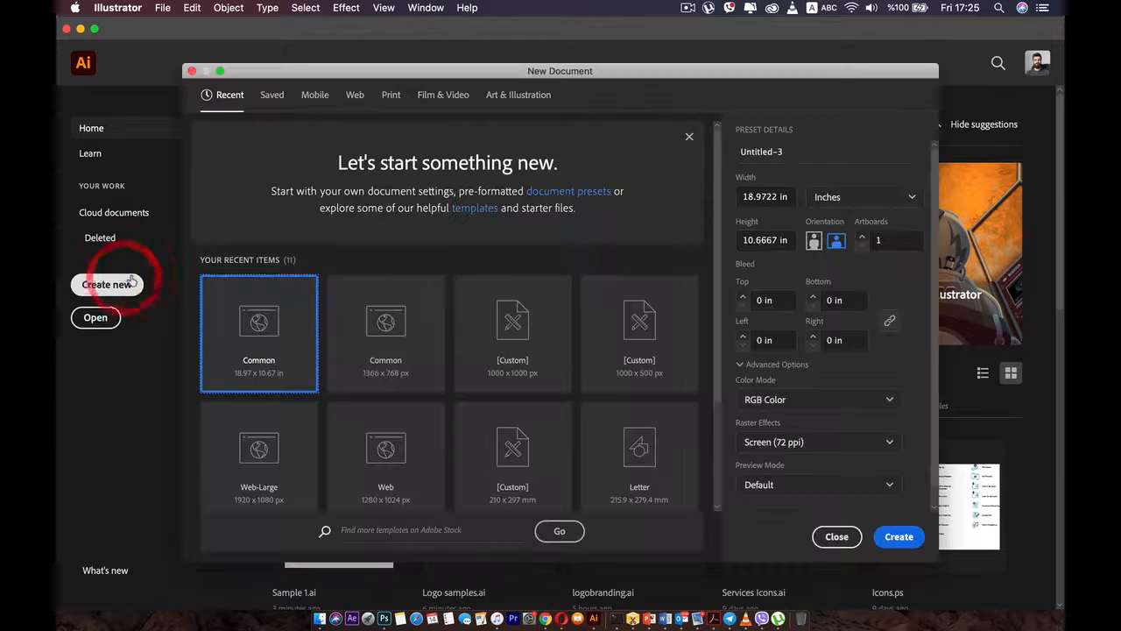
{"action": "scroll", "coordinate": [504, 324], "scroll_direction": "down", "scroll_amount": 3}
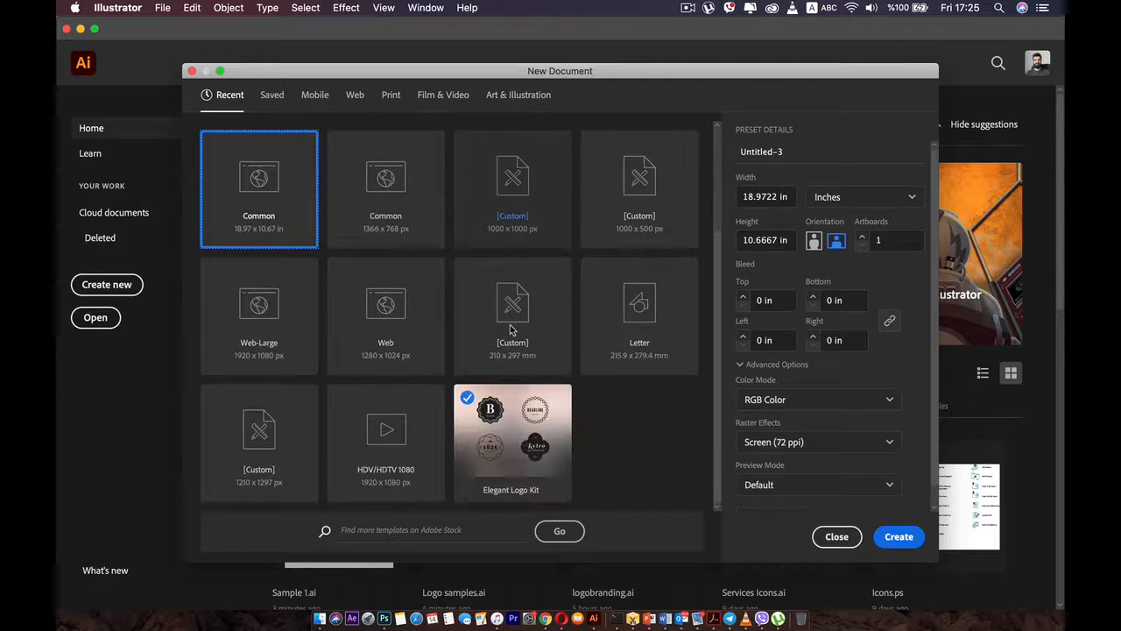
{"action": "scroll", "coordinate": [512, 329], "scroll_direction": "up", "scroll_amount": 3}
{"action": "scroll", "coordinate": [298, 263], "scroll_direction": "down", "scroll_amount": 3}
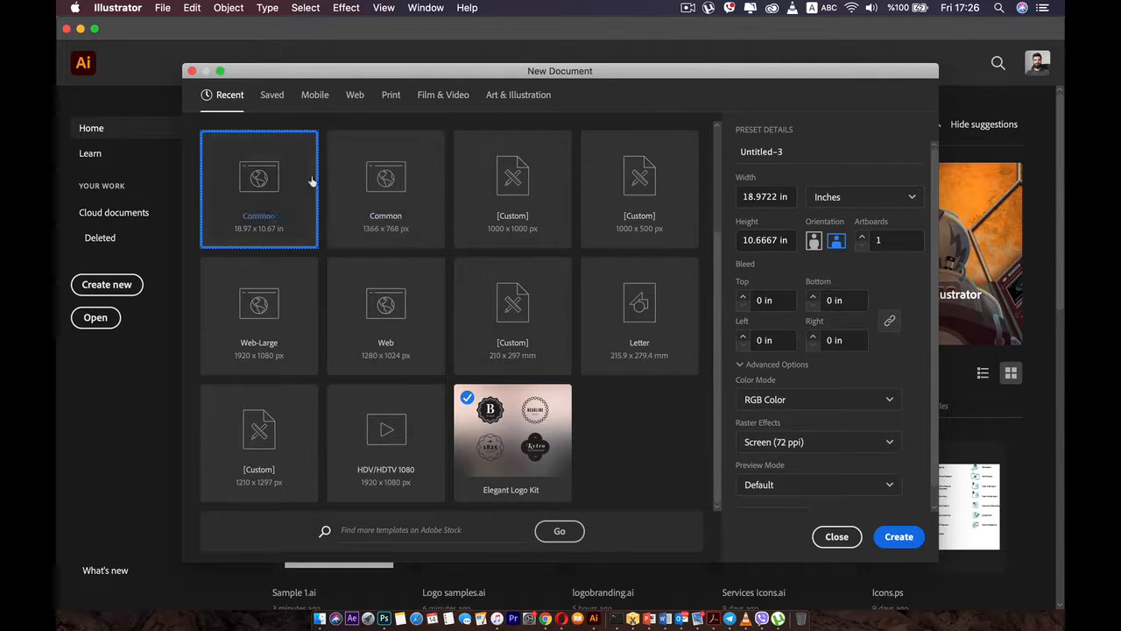
{"action": "left_click", "coordinate": [274, 95]}
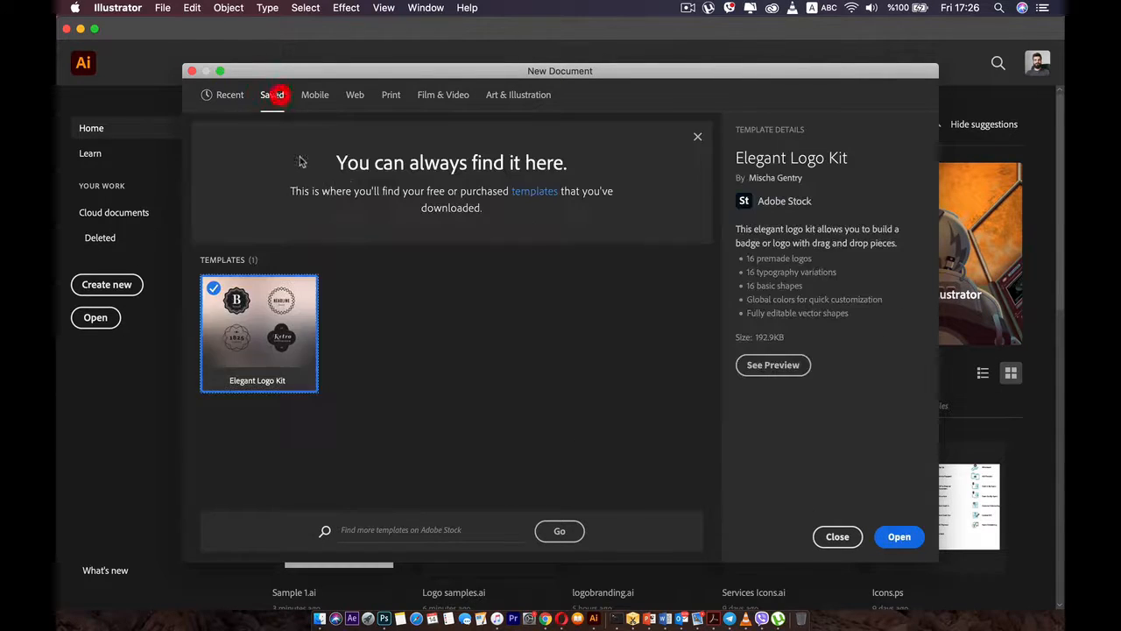
- Browse all the blank Mobile presets and the mobile templates
{"action": "left_click", "coordinate": [321, 94]}
{"action": "left_click", "coordinate": [450, 292]}
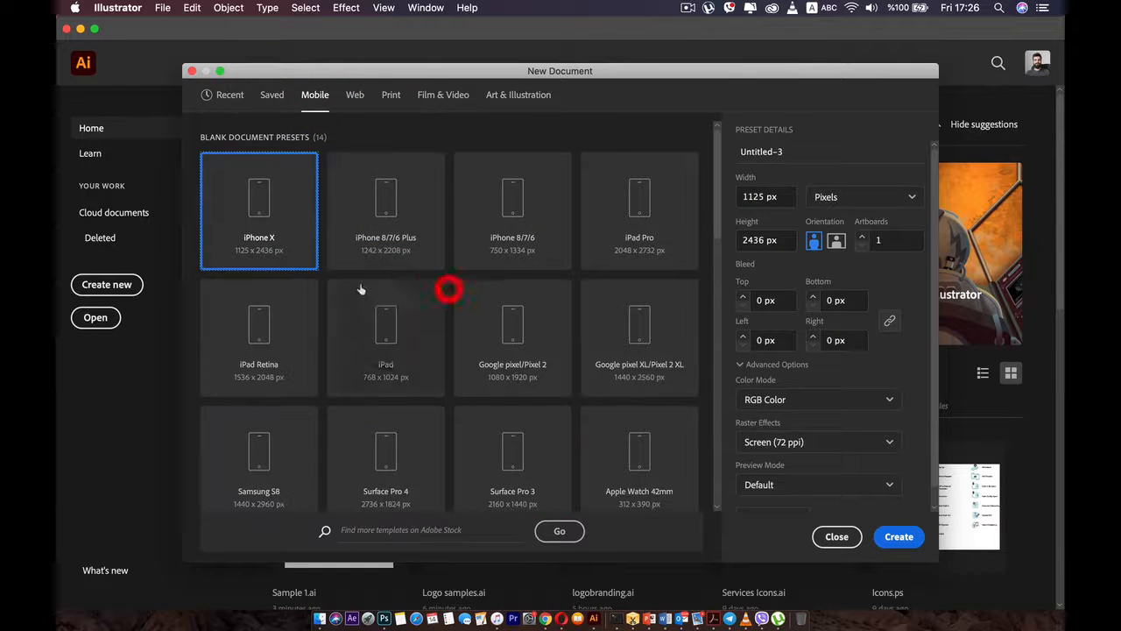
{"action": "scroll", "coordinate": [491, 333], "scroll_direction": "down", "scroll_amount": 10}
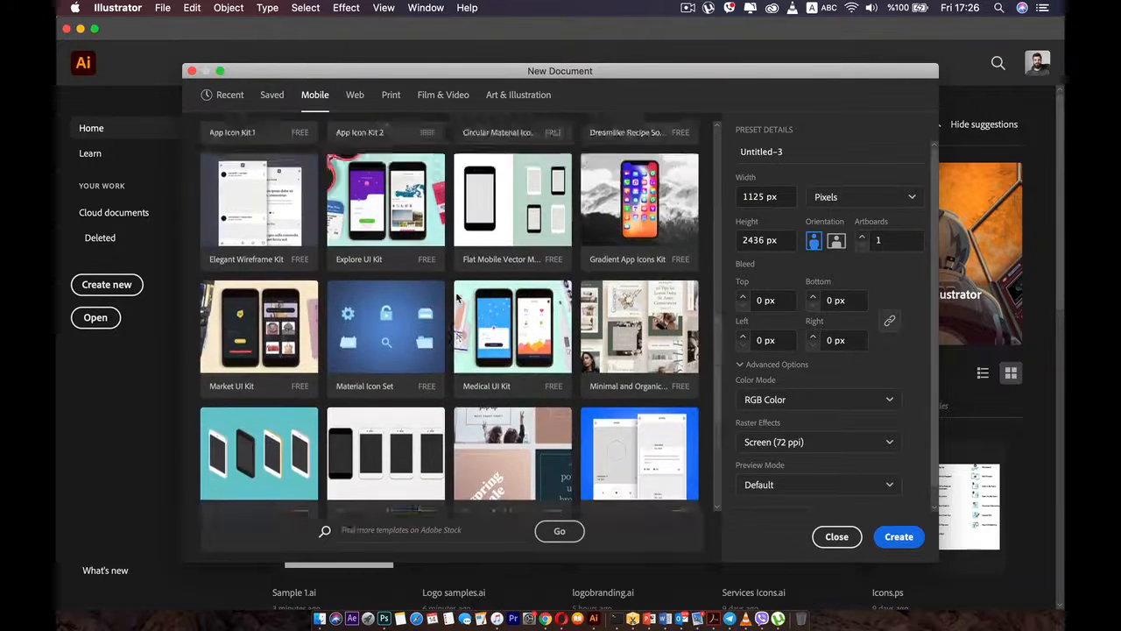
{"action": "scroll", "coordinate": [392, 234], "scroll_direction": "down", "scroll_amount": 6}
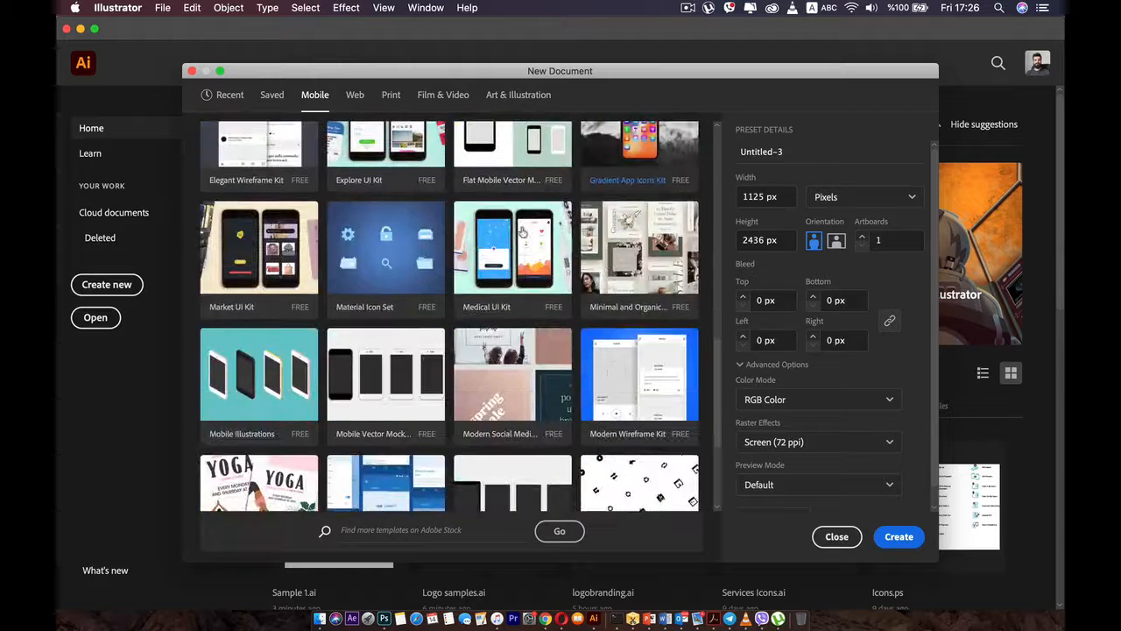
{"action": "scroll", "coordinate": [385, 201], "scroll_direction": "up", "scroll_amount": 15}
- Expand the full list of blank Web presets and look through the web templates
{"action": "left_click", "coordinate": [355, 96]}
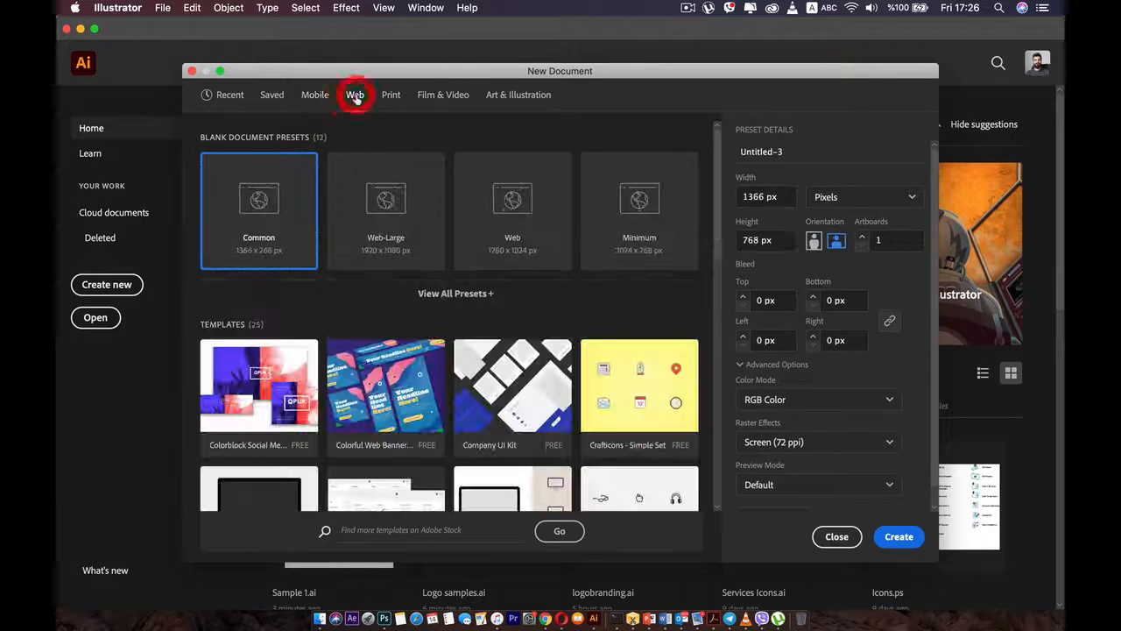
{"action": "left_click", "coordinate": [457, 293]}
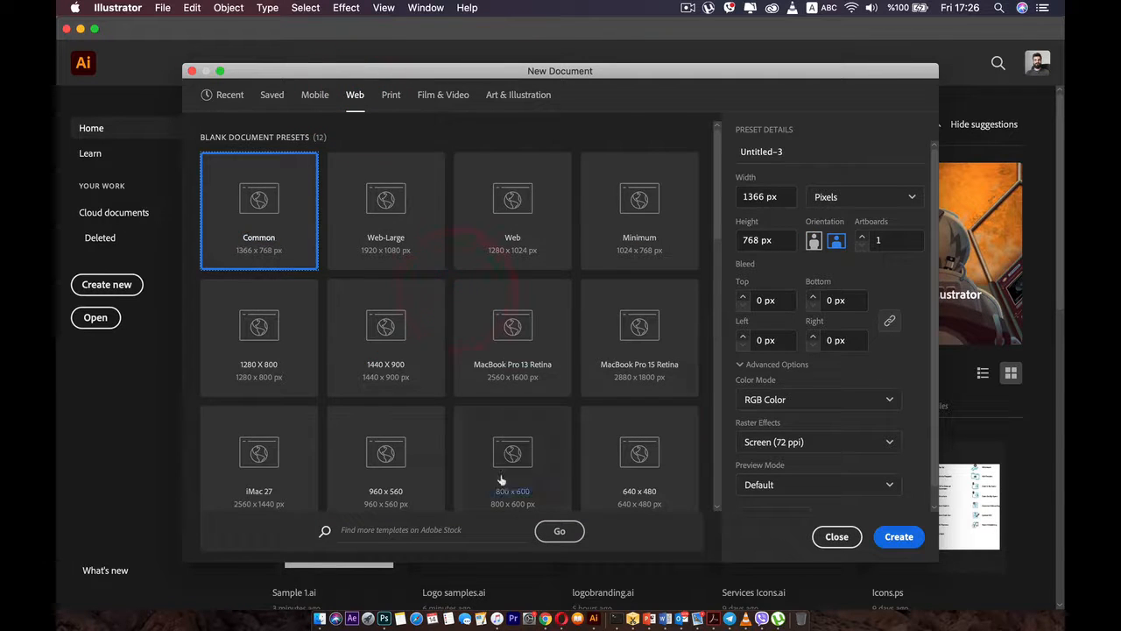
{"action": "scroll", "coordinate": [501, 476], "scroll_direction": "down", "scroll_amount": 6}
{"action": "scroll", "coordinate": [386, 297], "scroll_direction": "up", "scroll_amount": 2}
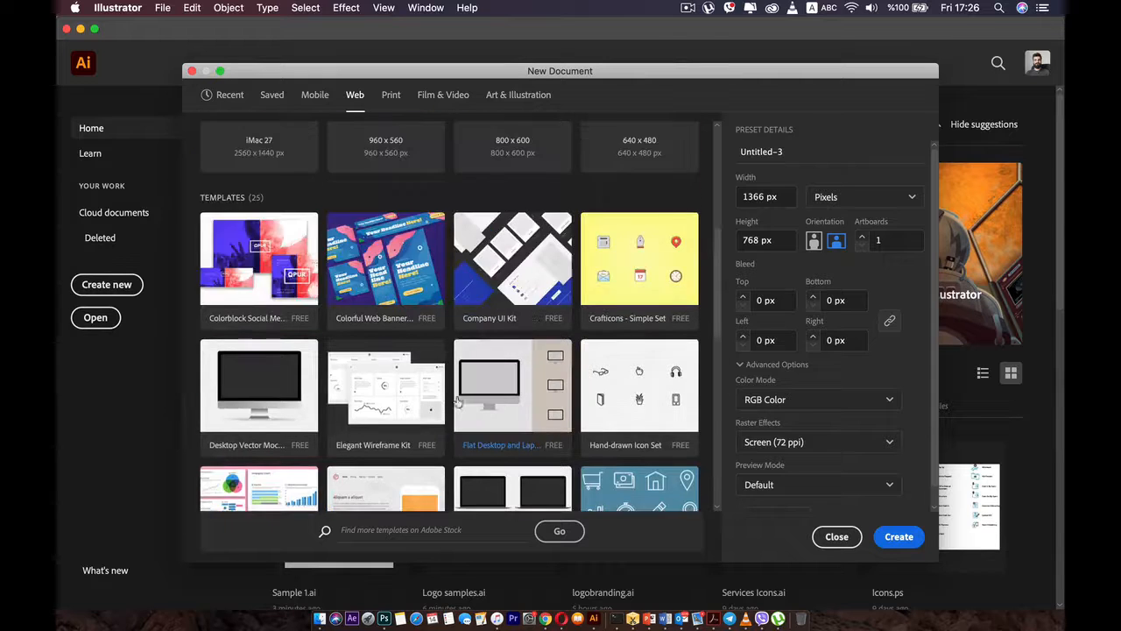
{"action": "scroll", "coordinate": [458, 401], "scroll_direction": "down", "scroll_amount": 5}
{"action": "scroll", "coordinate": [438, 289], "scroll_direction": "up", "scroll_amount": 2}
- Show every blank Print preset and review the print templates
{"action": "left_click", "coordinate": [391, 96]}
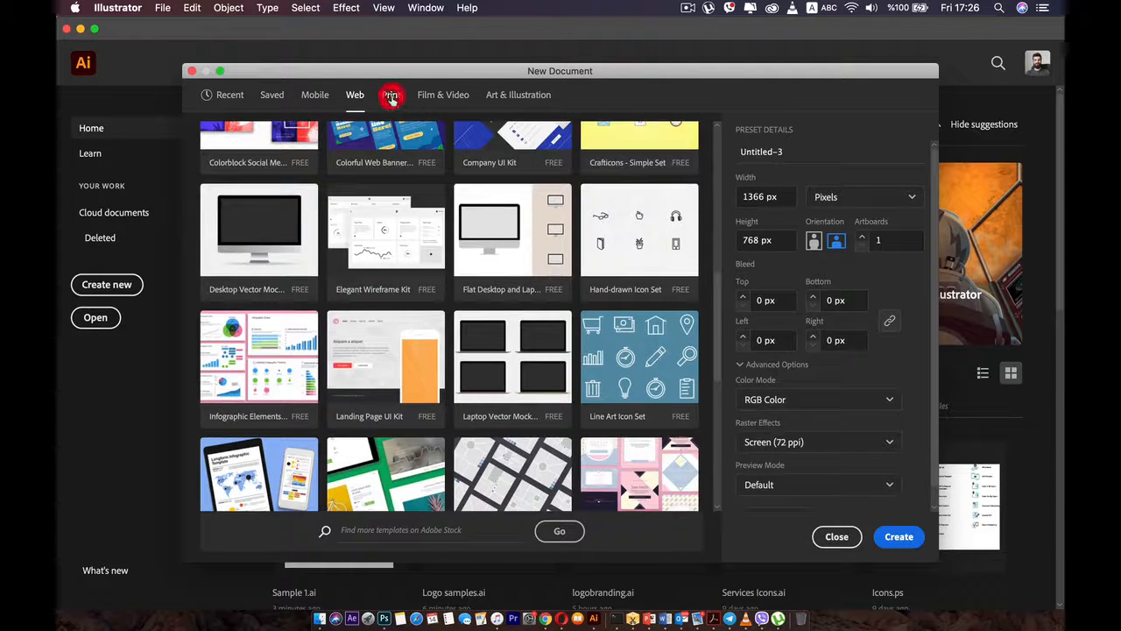
{"action": "left_click", "coordinate": [500, 294]}
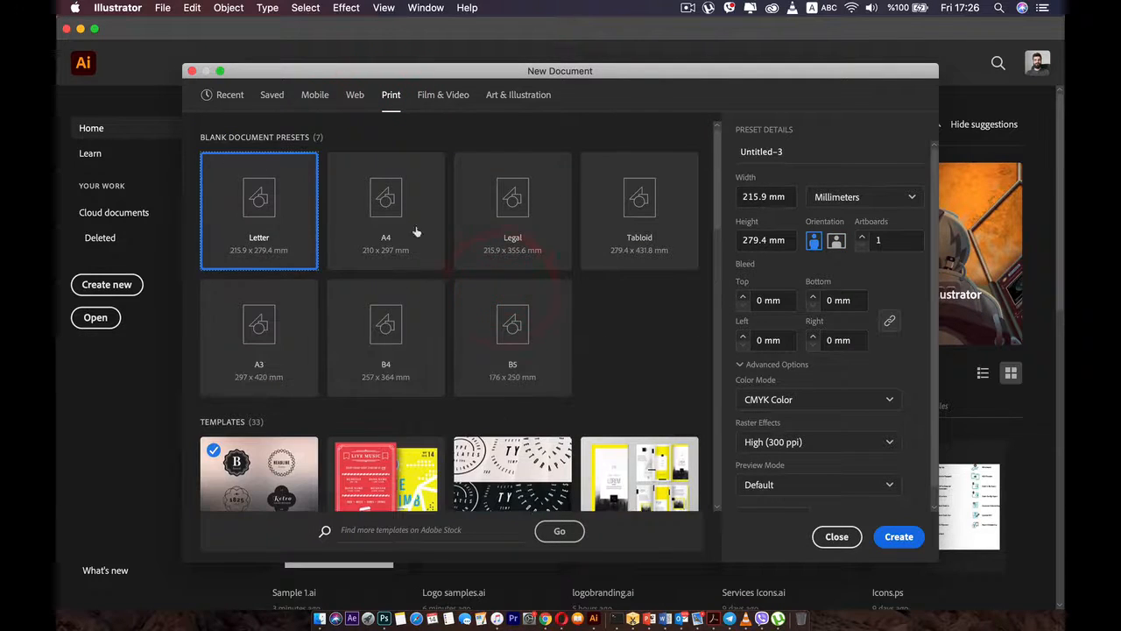
{"action": "scroll", "coordinate": [417, 232], "scroll_direction": "down", "scroll_amount": 10}
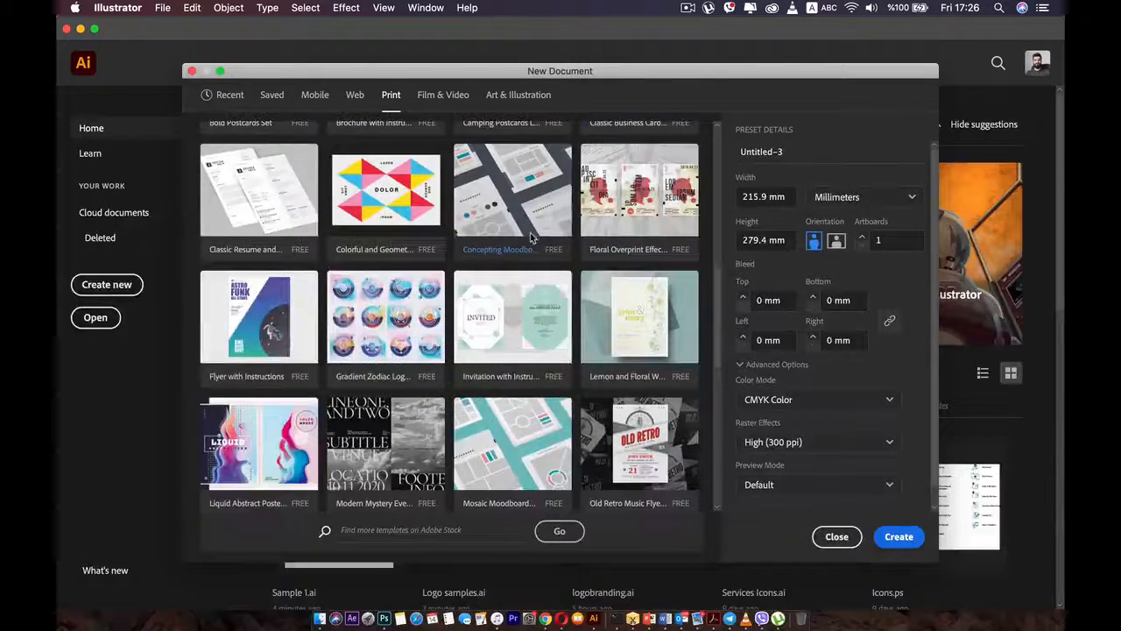
{"action": "scroll", "coordinate": [516, 219], "scroll_direction": "up", "scroll_amount": 10}
- View the complete set of Film & Video presets and their templates
{"action": "left_click", "coordinate": [440, 96]}
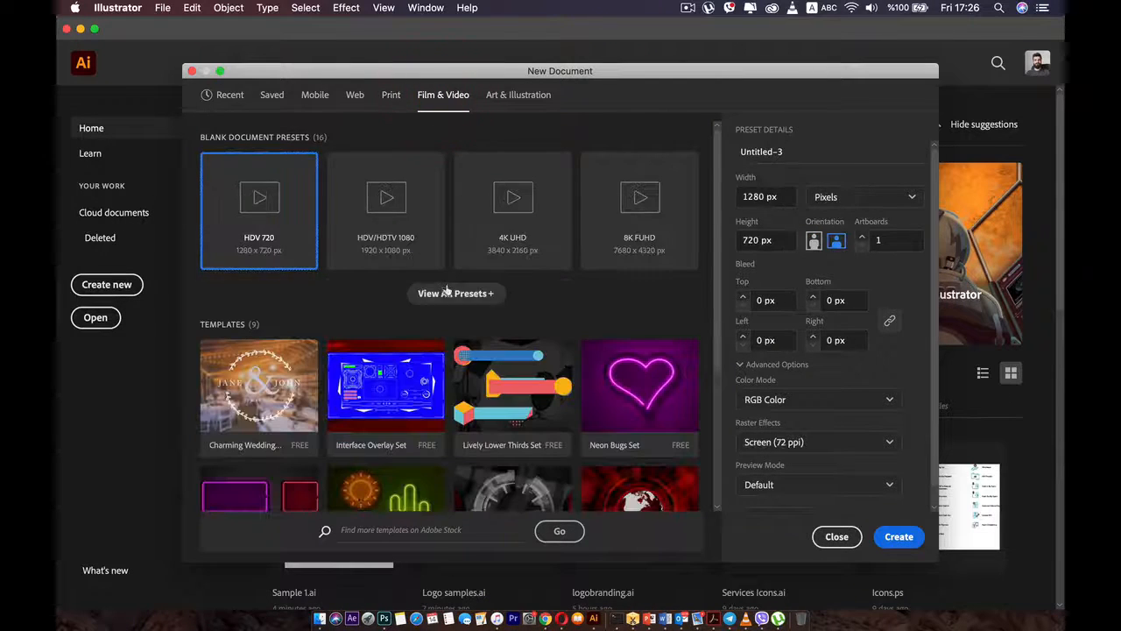
{"action": "left_click", "coordinate": [443, 285]}
{"action": "scroll", "coordinate": [495, 424], "scroll_direction": "down", "scroll_amount": 5}
{"action": "scroll", "coordinate": [495, 424], "scroll_direction": "up", "scroll_amount": 5}
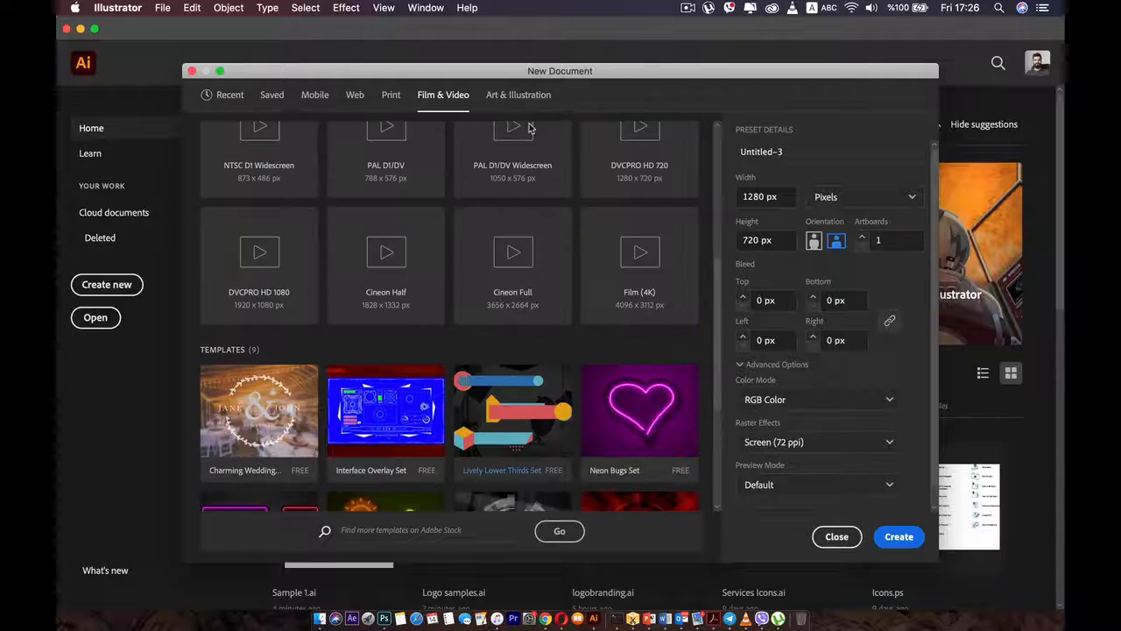
- Look over all the Art & Illustration blank document presets
{"action": "left_click", "coordinate": [523, 95]}
{"action": "left_click", "coordinate": [464, 295]}
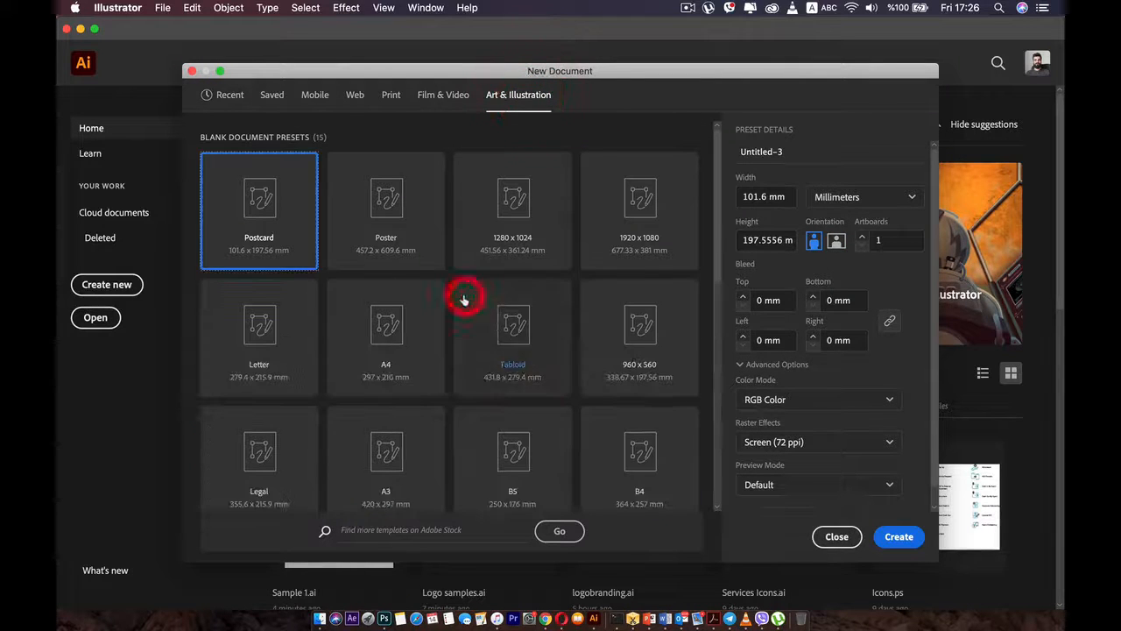
{"action": "scroll", "coordinate": [523, 424], "scroll_direction": "down", "scroll_amount": 5}
{"action": "scroll", "coordinate": [498, 337], "scroll_direction": "up", "scroll_amount": 5}
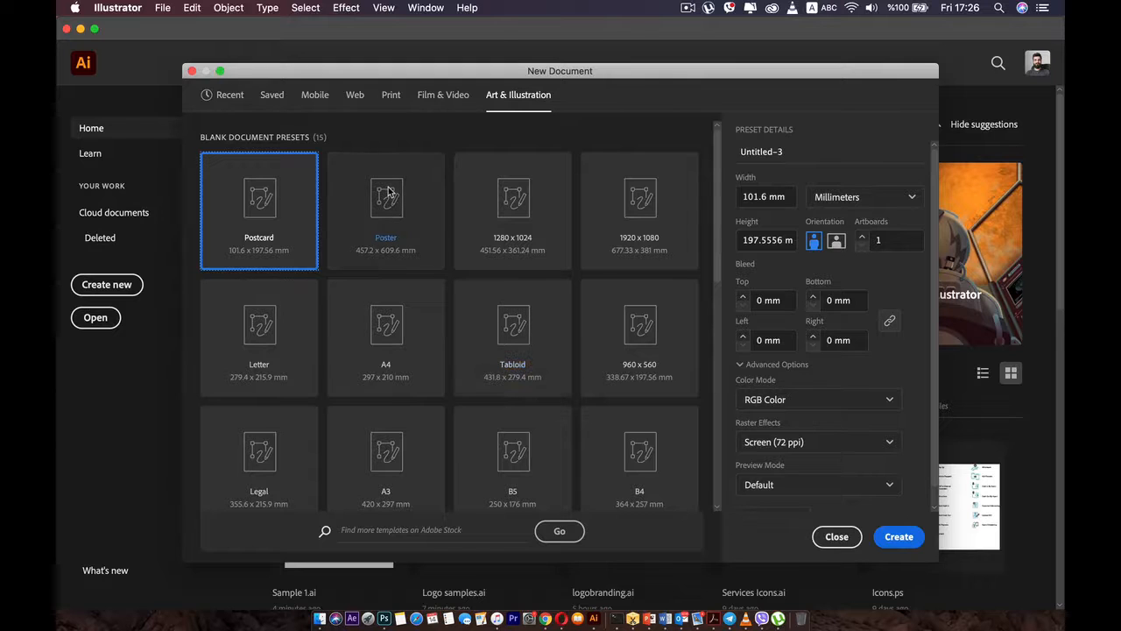
- Return to the recent items and choose the Common 1366 x 768 px preset
{"action": "left_click", "coordinate": [316, 97]}
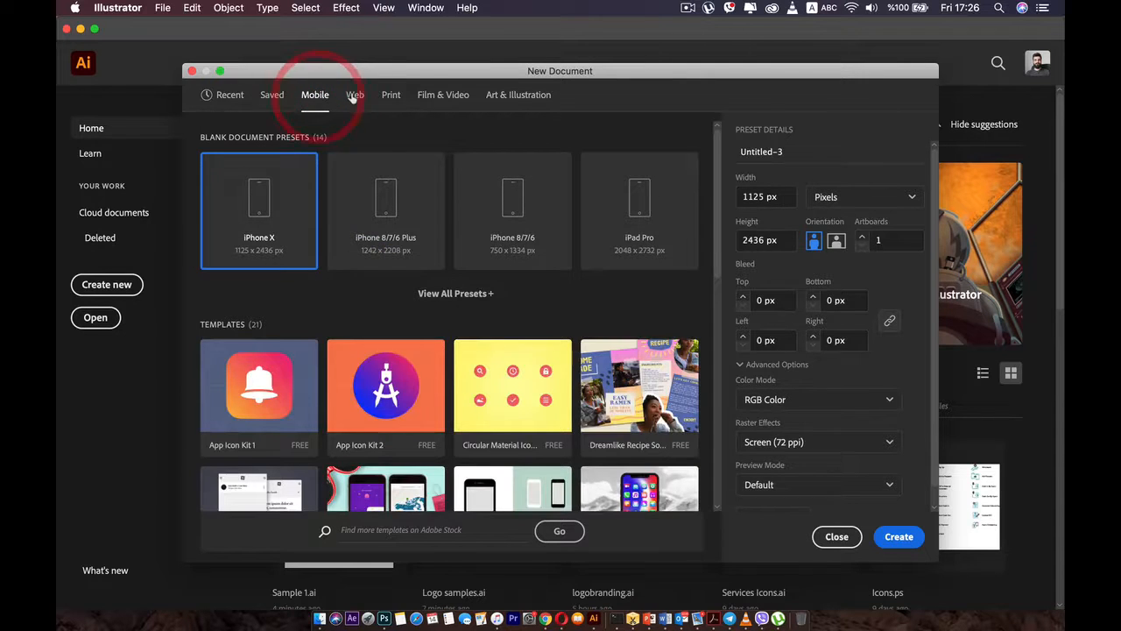
{"action": "left_click", "coordinate": [272, 96]}
{"action": "left_click", "coordinate": [224, 97]}
{"action": "left_click", "coordinate": [751, 197]}
{"action": "left_click", "coordinate": [394, 320]}
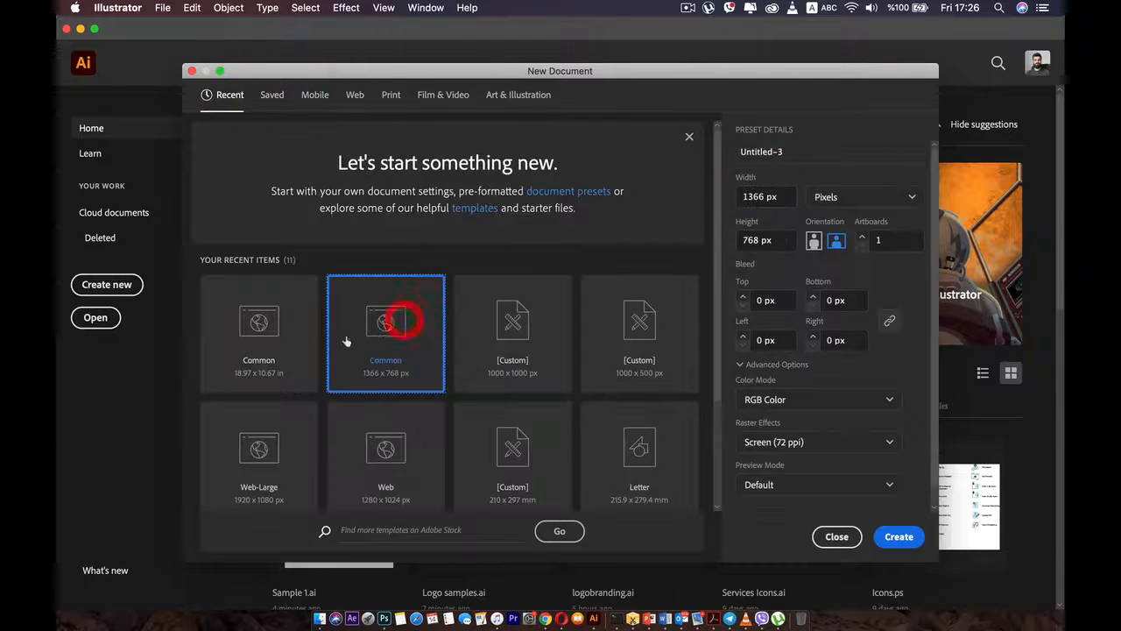
{"action": "left_click", "coordinate": [259, 326]}
{"action": "left_click", "coordinate": [390, 326]}
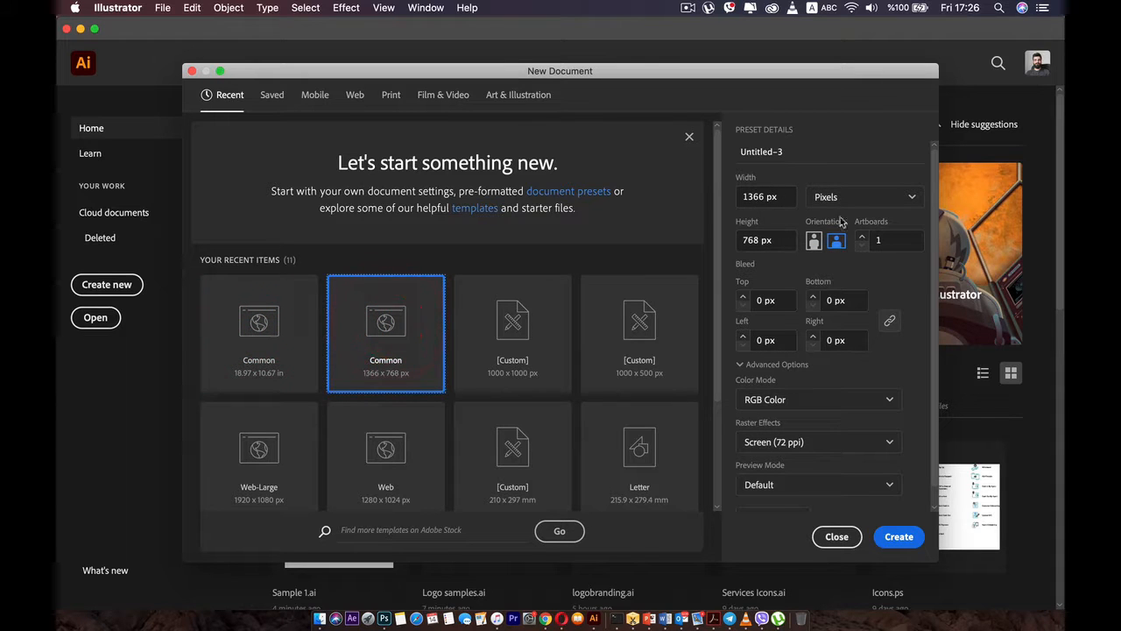
{"action": "left_click", "coordinate": [283, 336]}
{"action": "left_click", "coordinate": [380, 323]}
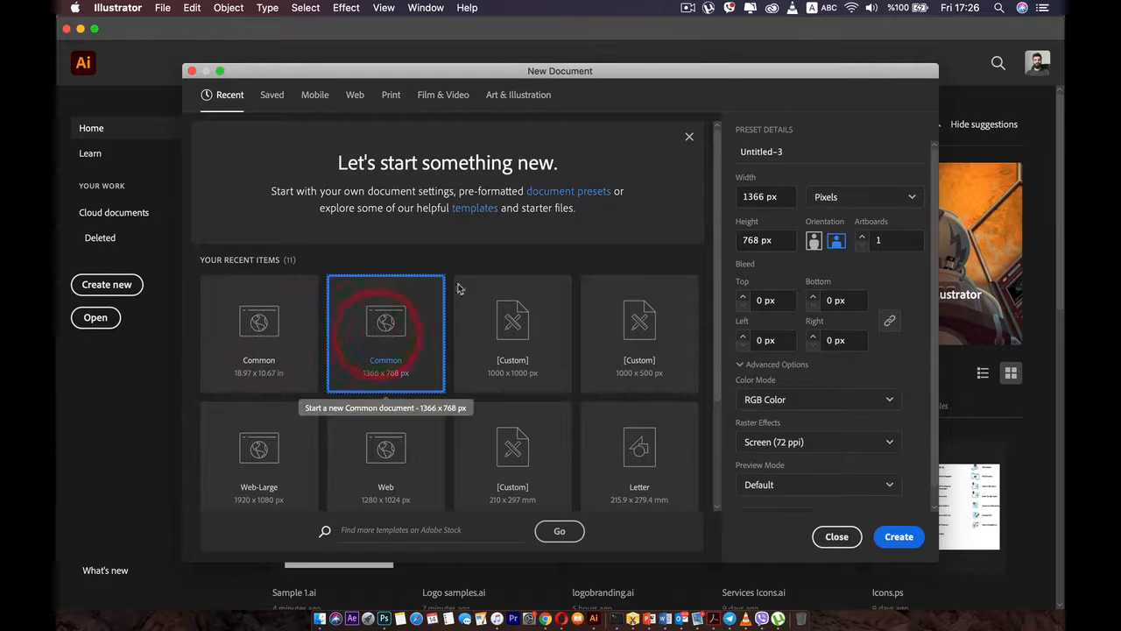
- Name the new document "First project"
{"action": "left_click", "coordinate": [780, 198]}
{"action": "left_click", "coordinate": [756, 196]}
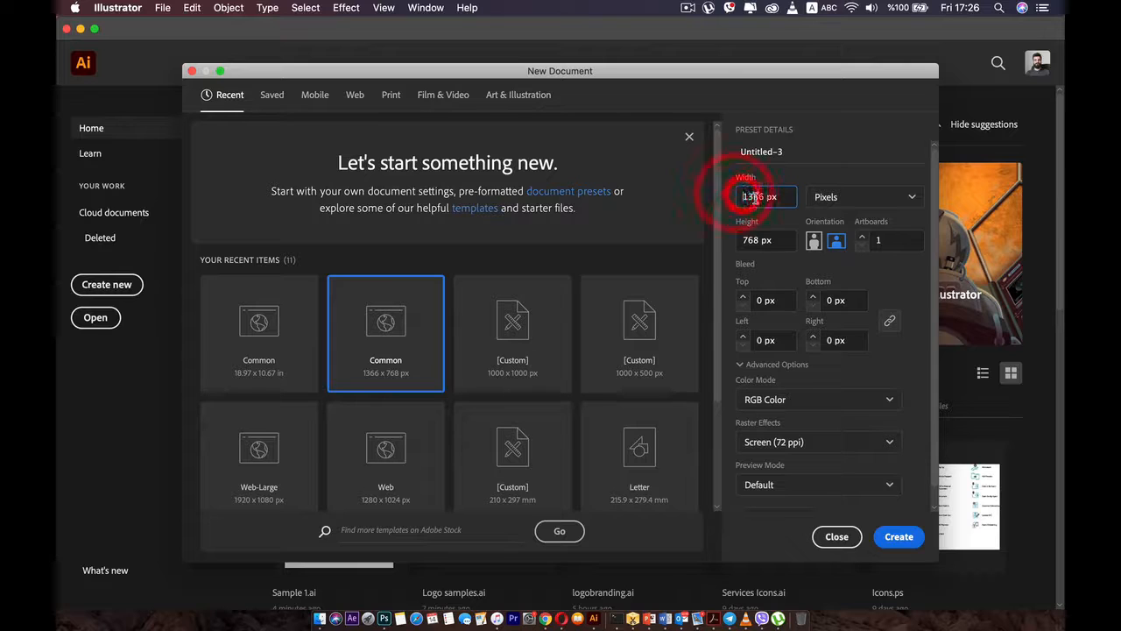
{"action": "left_click", "coordinate": [800, 151]}
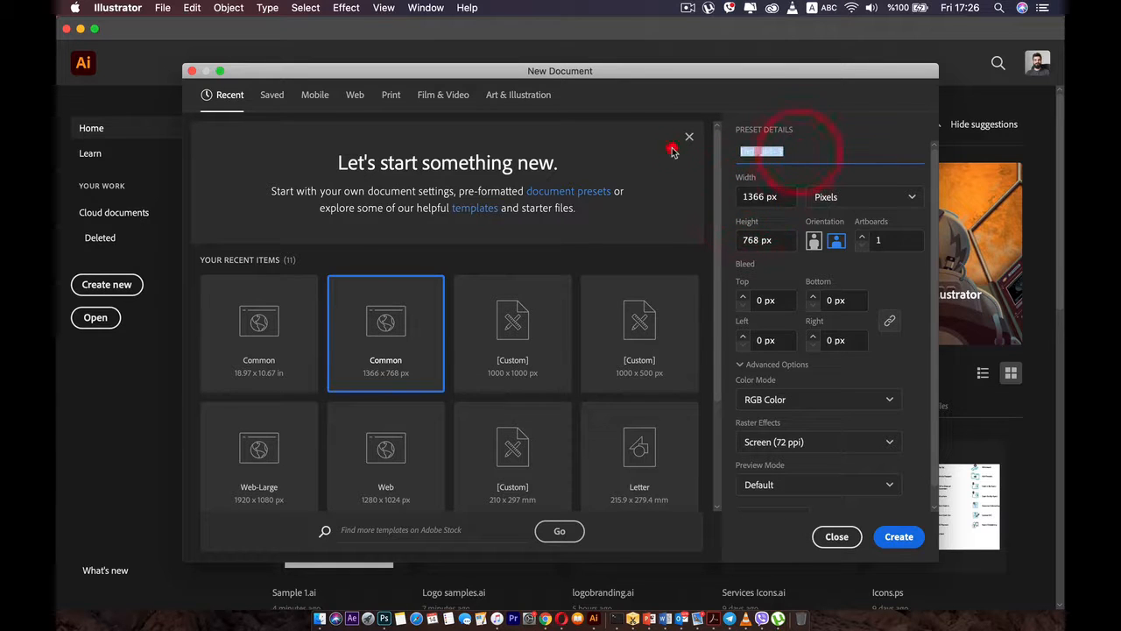
{"action": "type", "text": "A"}
{"action": "key", "text": "BackSpace"}
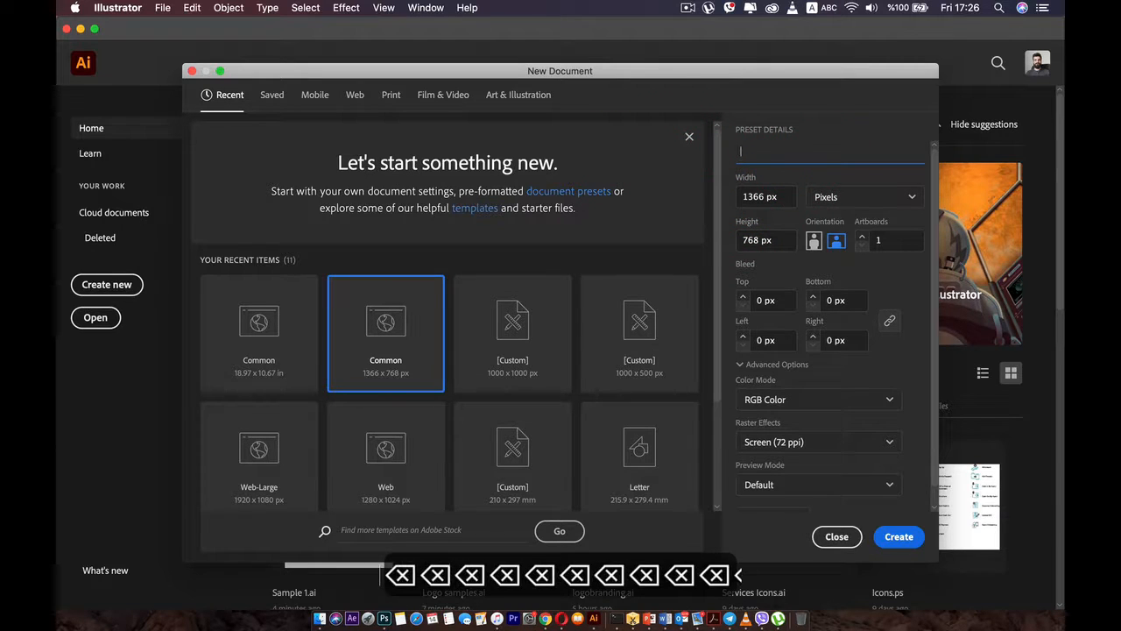
{"action": "type", "text": "First project"}
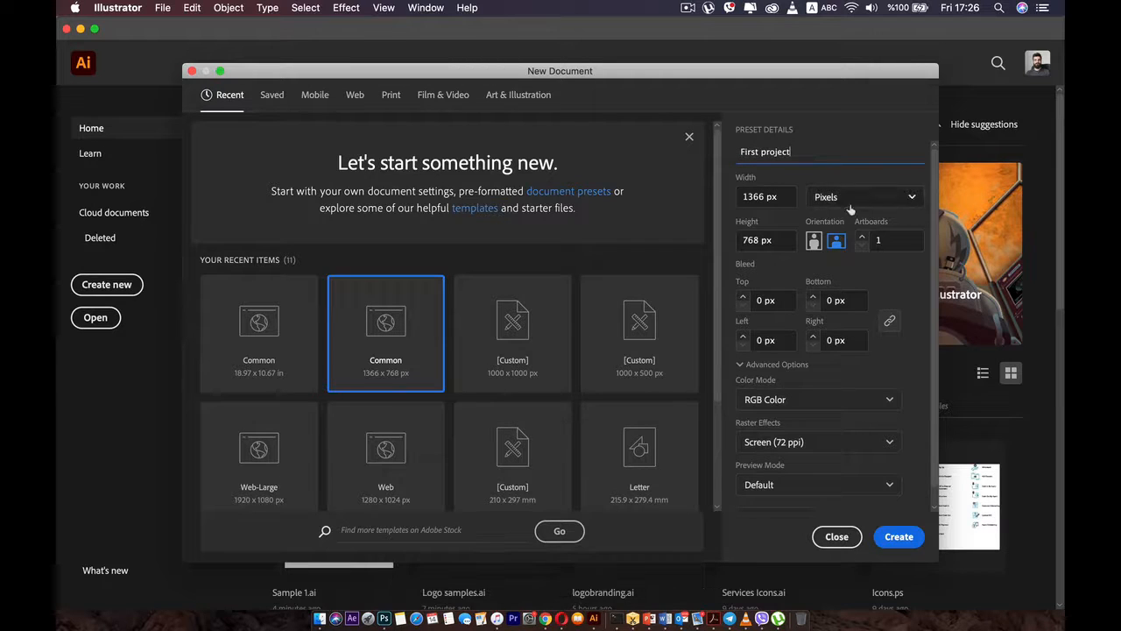
- Try out the unit, orientation and artboard count settings, ending on Pixels, landscape and 1 artboard
{"action": "left_click", "coordinate": [770, 197]}
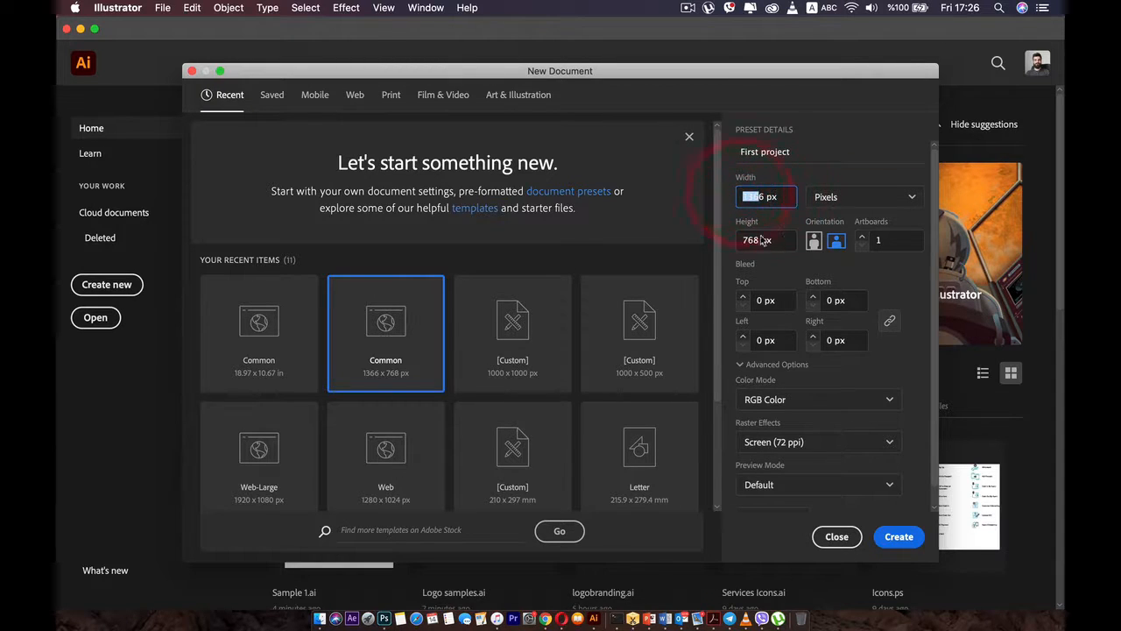
{"action": "left_click", "coordinate": [863, 197]}
{"action": "left_click", "coordinate": [837, 224]}
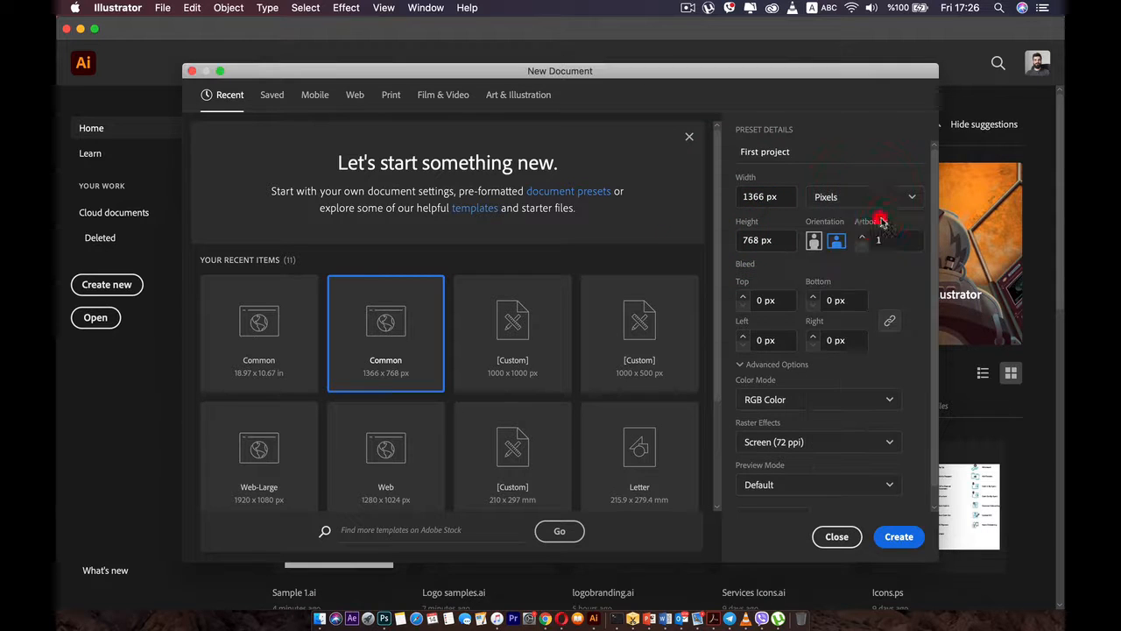
{"action": "left_click", "coordinate": [814, 240]}
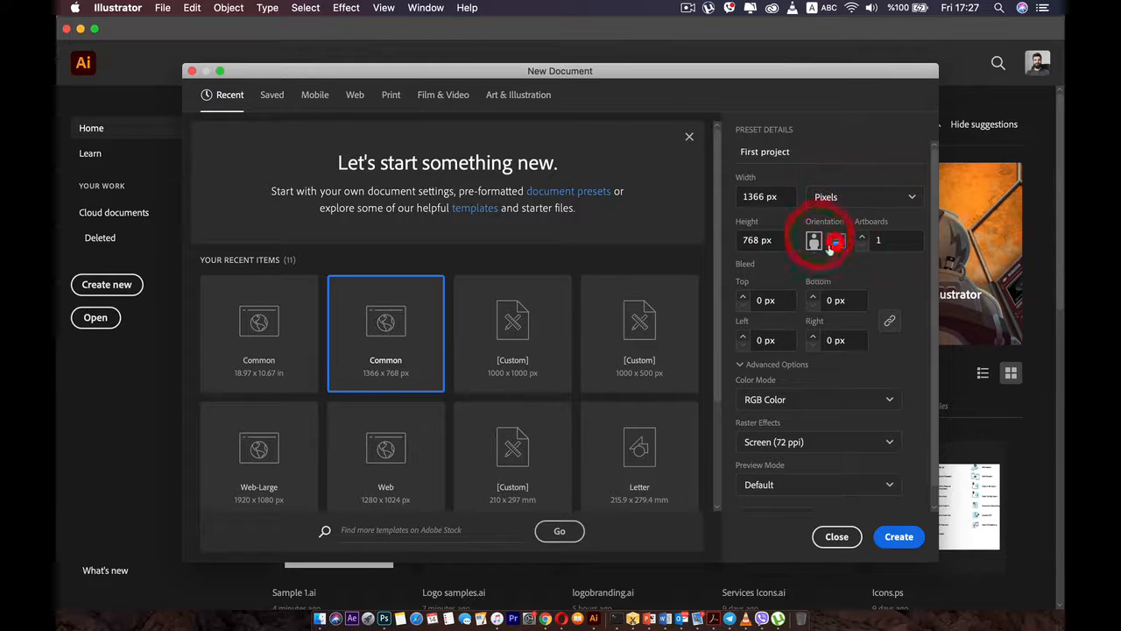
{"action": "left_click", "coordinate": [836, 240]}
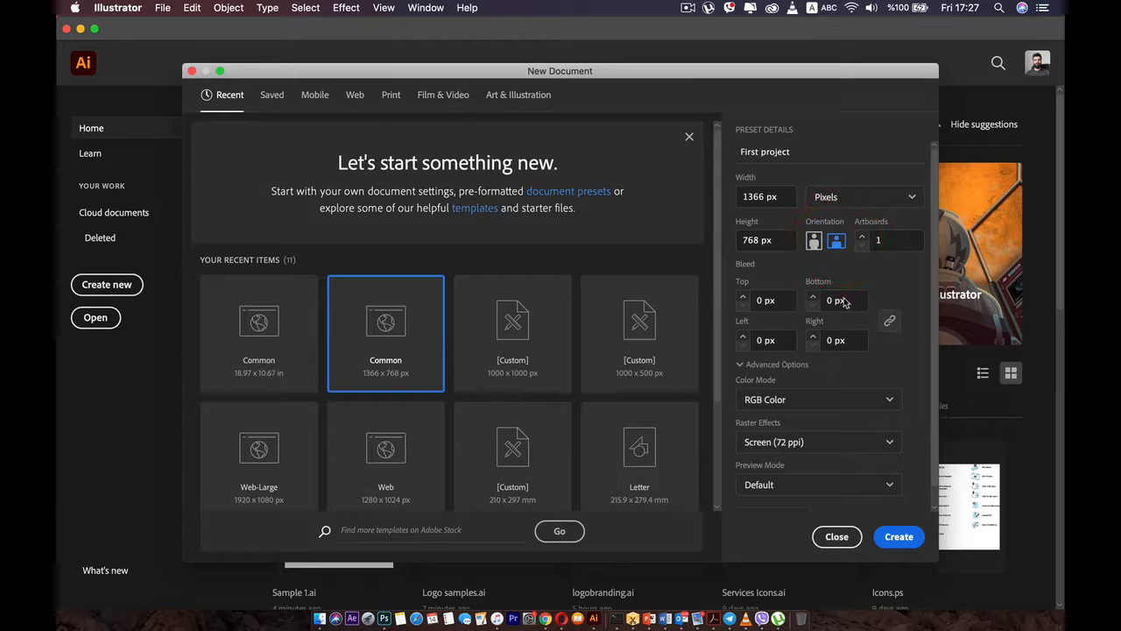
{"action": "left_click", "coordinate": [859, 238]}
{"action": "left_click", "coordinate": [860, 239]}
{"action": "scroll", "coordinate": [802, 300], "scroll_direction": "down", "scroll_amount": 1}
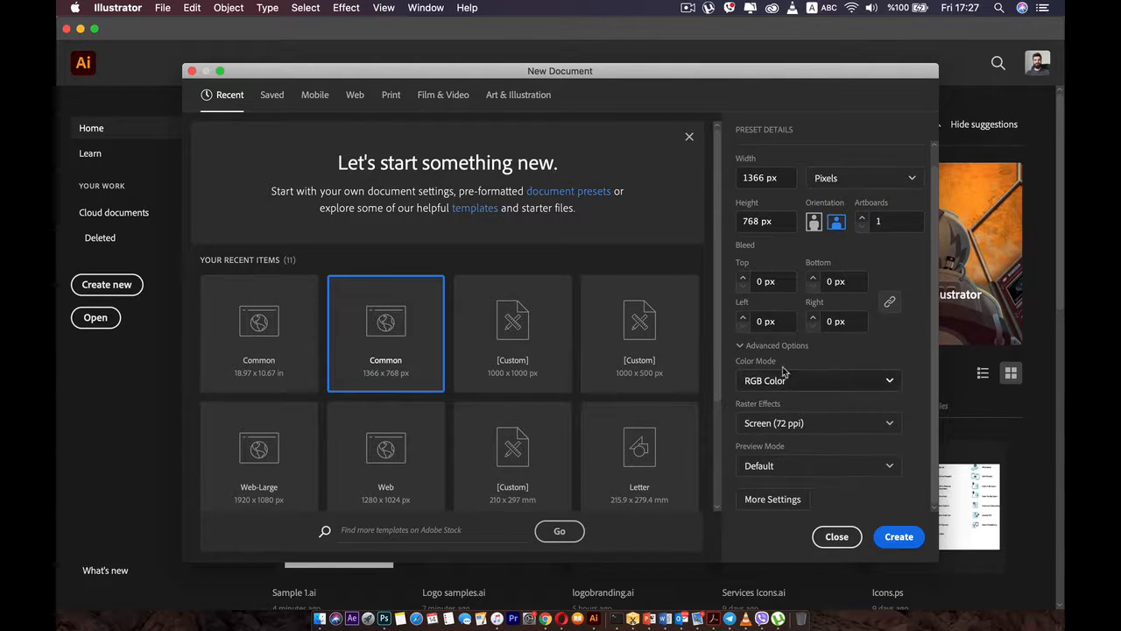
- Check the color mode and raster effects choices for the new document, keeping RGB Color and Screen (72 ppi)
{"action": "left_click", "coordinate": [789, 378]}
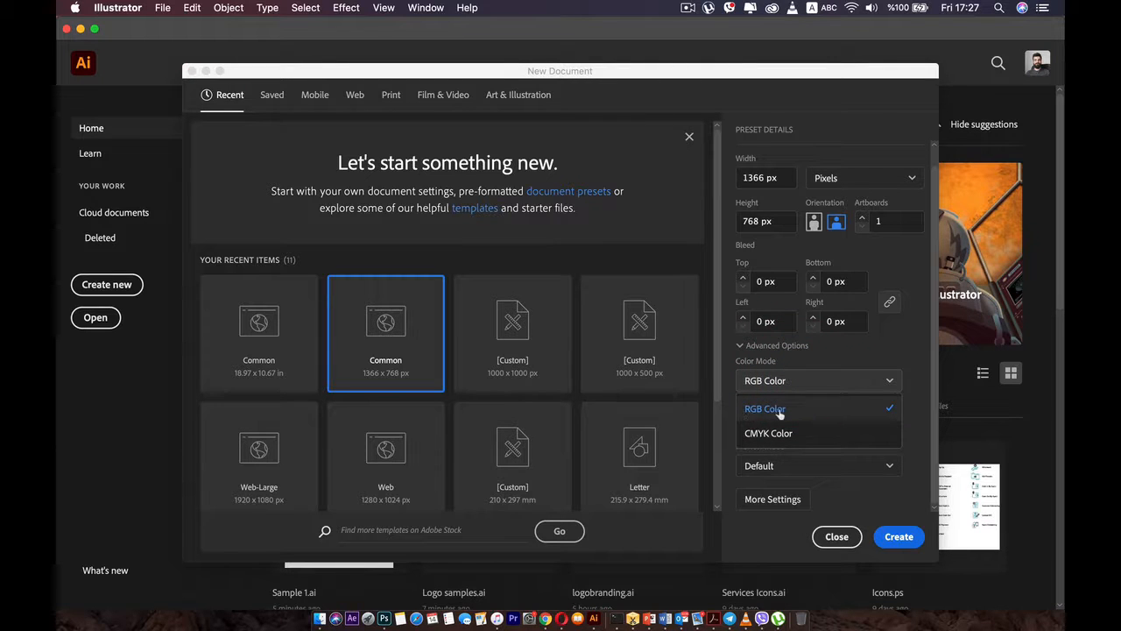
{"action": "left_click", "coordinate": [907, 346]}
{"action": "left_click", "coordinate": [772, 365]}
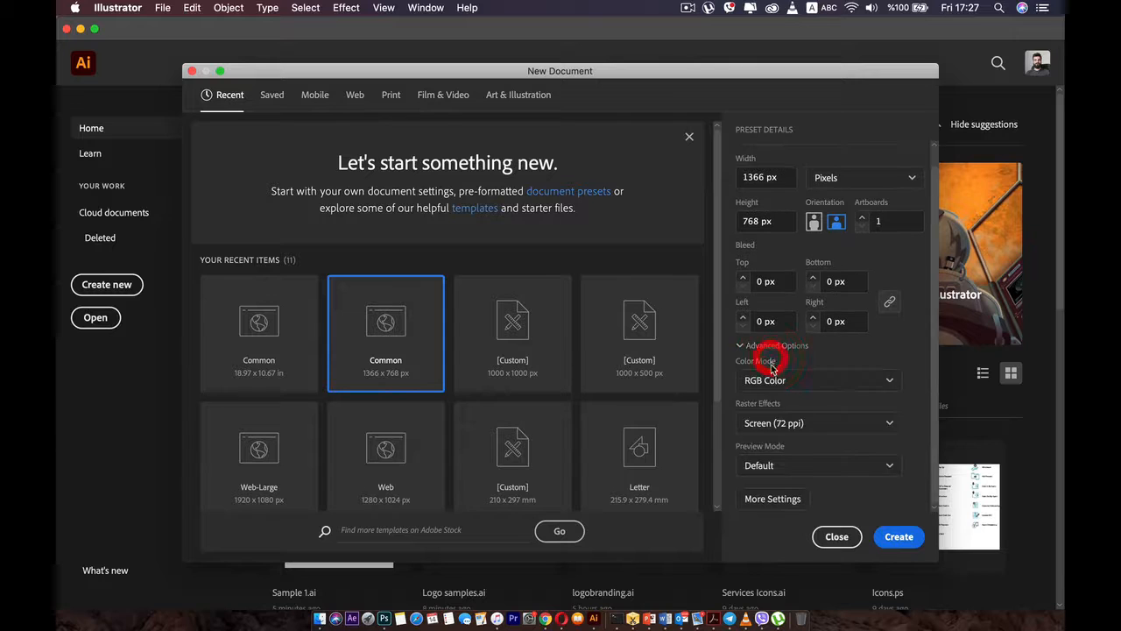
{"action": "left_click", "coordinate": [777, 346]}
{"action": "left_click", "coordinate": [799, 368]}
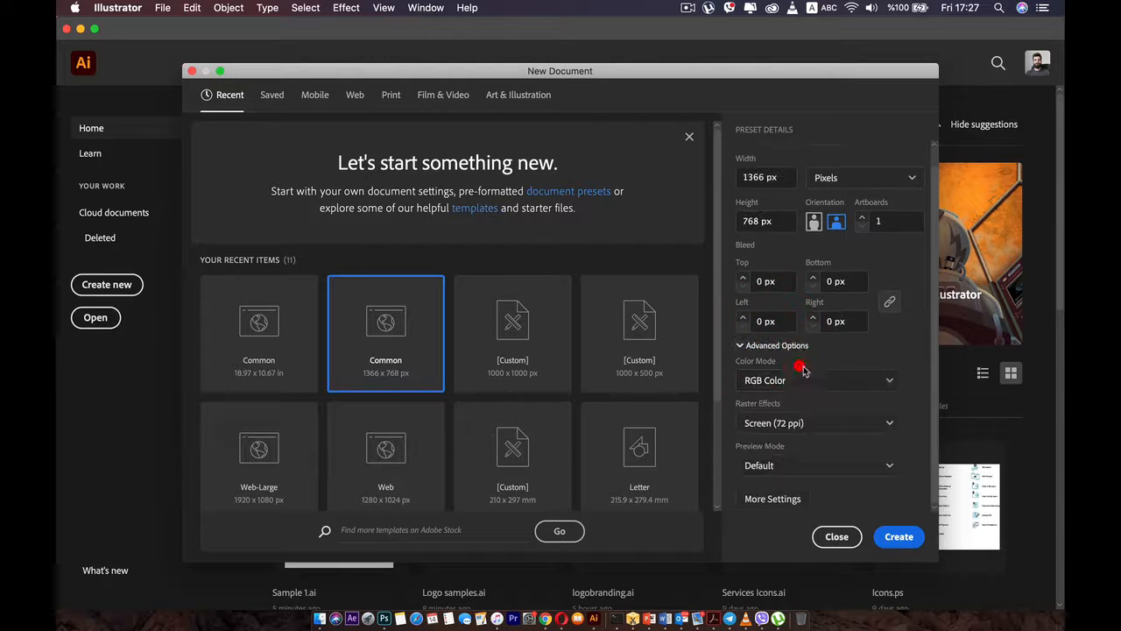
{"action": "left_click", "coordinate": [820, 421]}
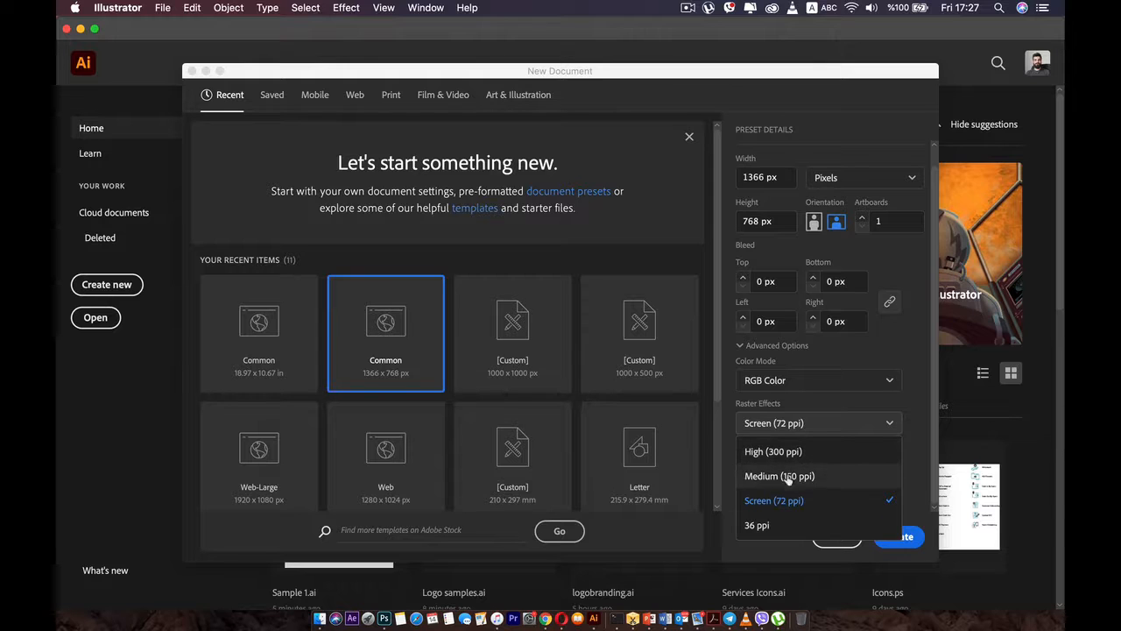
{"action": "left_click", "coordinate": [774, 500]}
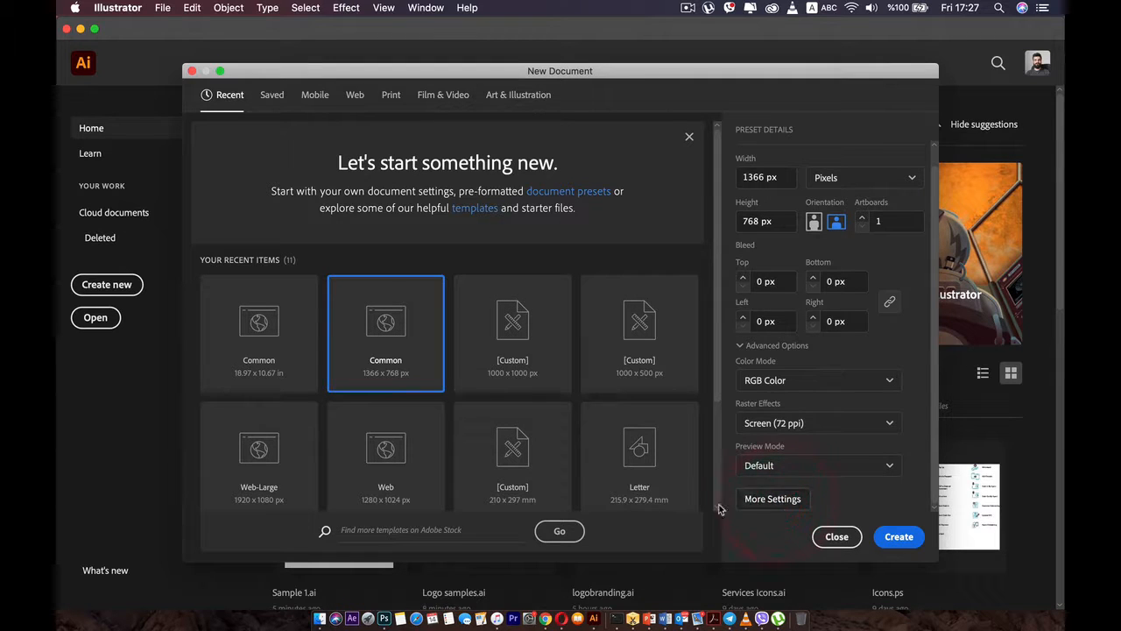
- Look over the additional document settings, dismiss them and create the document
{"action": "left_click", "coordinate": [762, 507]}
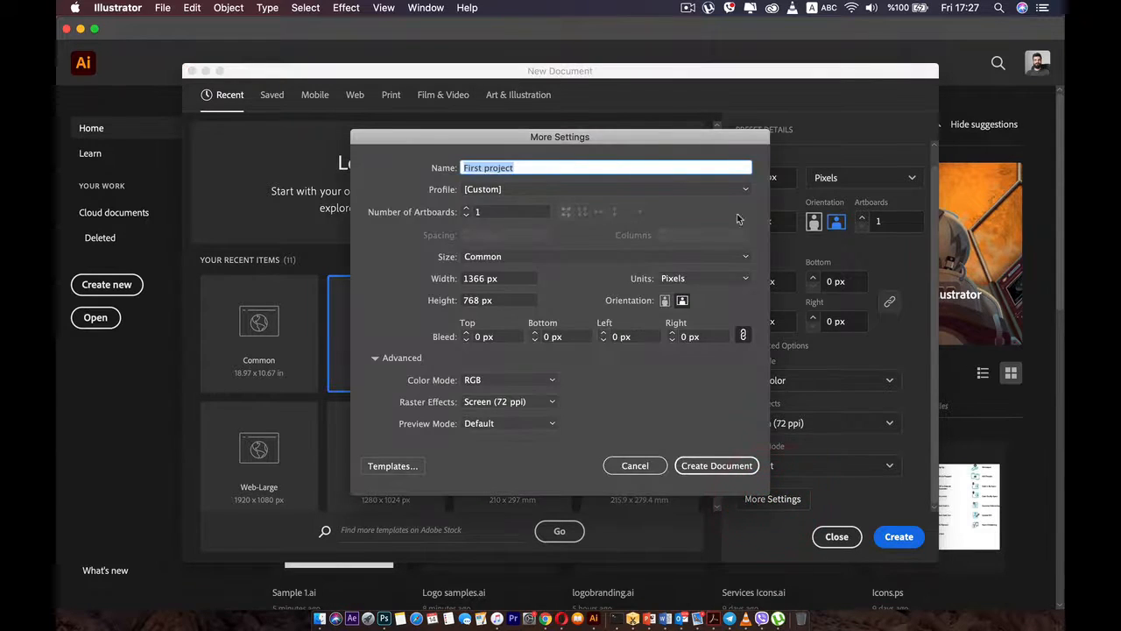
{"action": "left_click", "coordinate": [637, 466]}
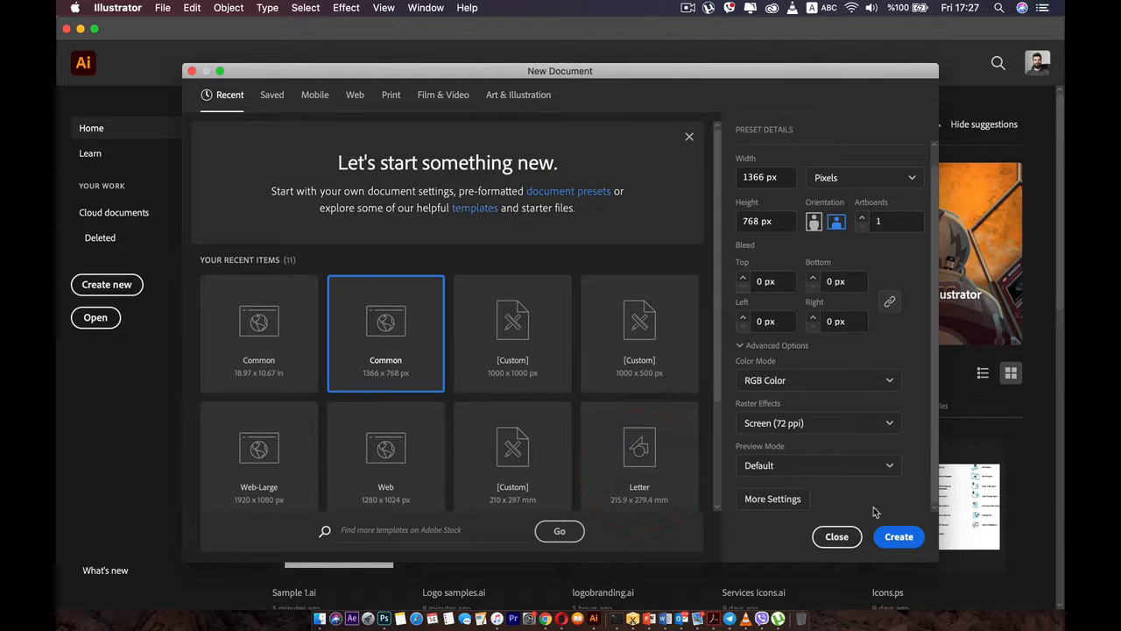
{"action": "left_click", "coordinate": [898, 538]}
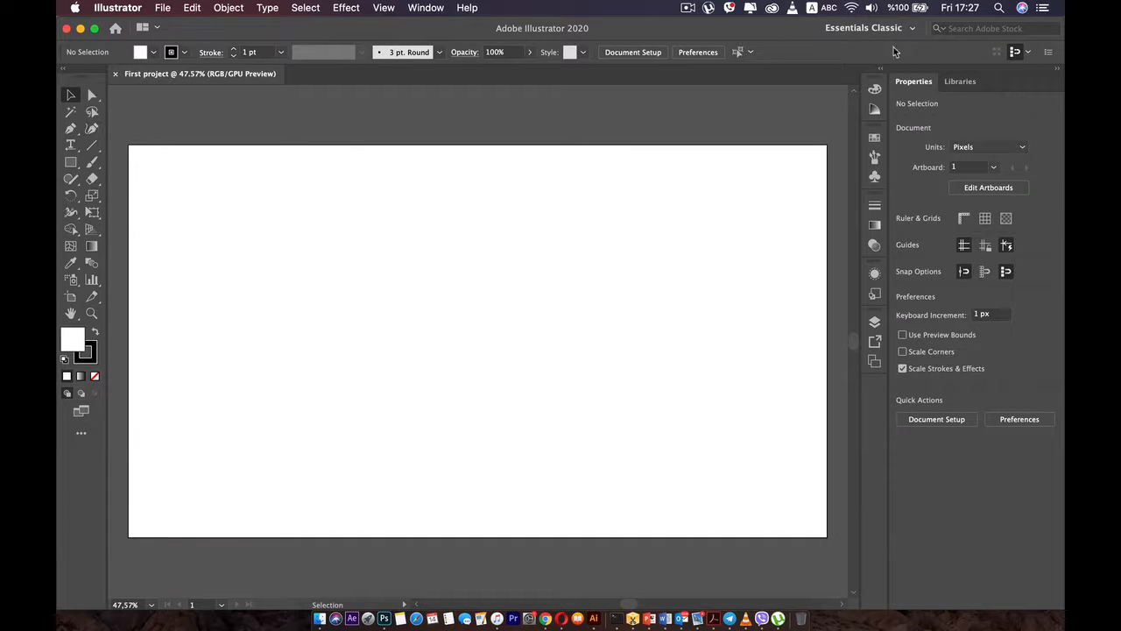
{"action": "scroll", "coordinate": [373, 268], "scroll_direction": "down", "scroll_amount": 2}
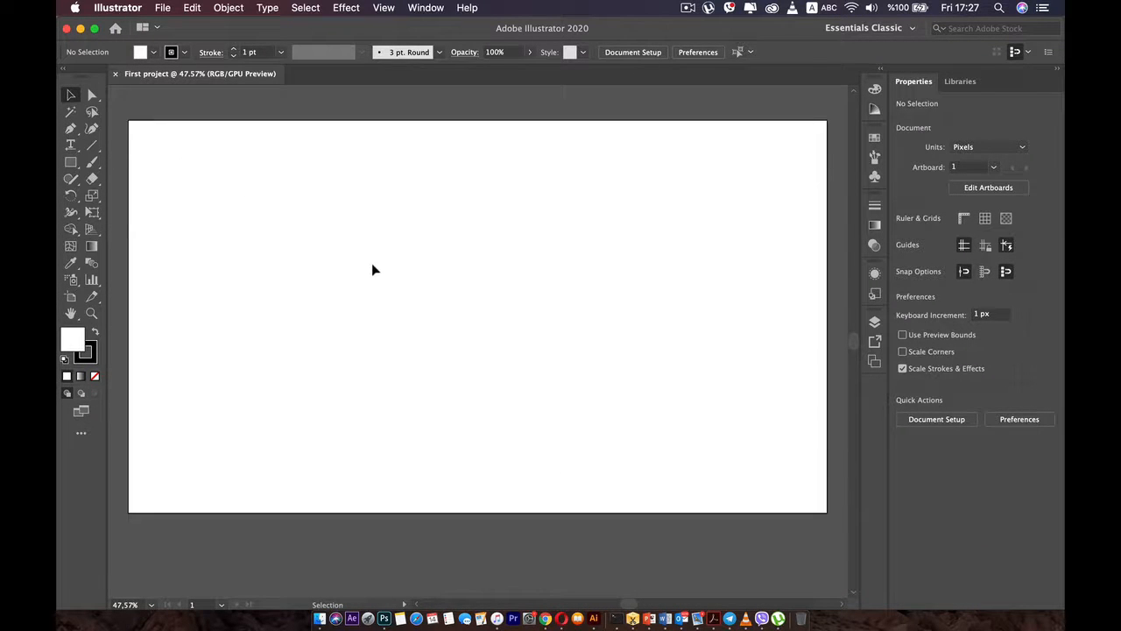
{"action": "scroll", "coordinate": [415, 233], "scroll_direction": "up", "scroll_amount": 5}
{"action": "scroll", "coordinate": [441, 355], "scroll_direction": "down", "scroll_amount": 4}
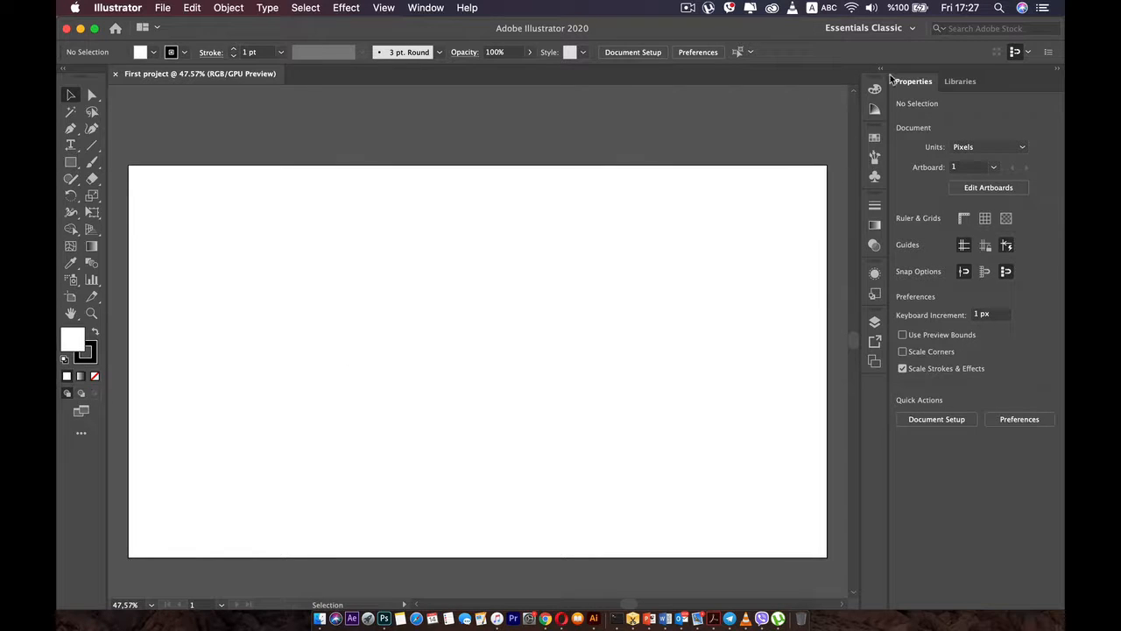
- Look through the Libraries and Properties panels and the docked panels from Color and Color Guide down to Stroke, Gradient and Transparency
{"action": "left_click", "coordinate": [963, 87]}
{"action": "left_click", "coordinate": [962, 88]}
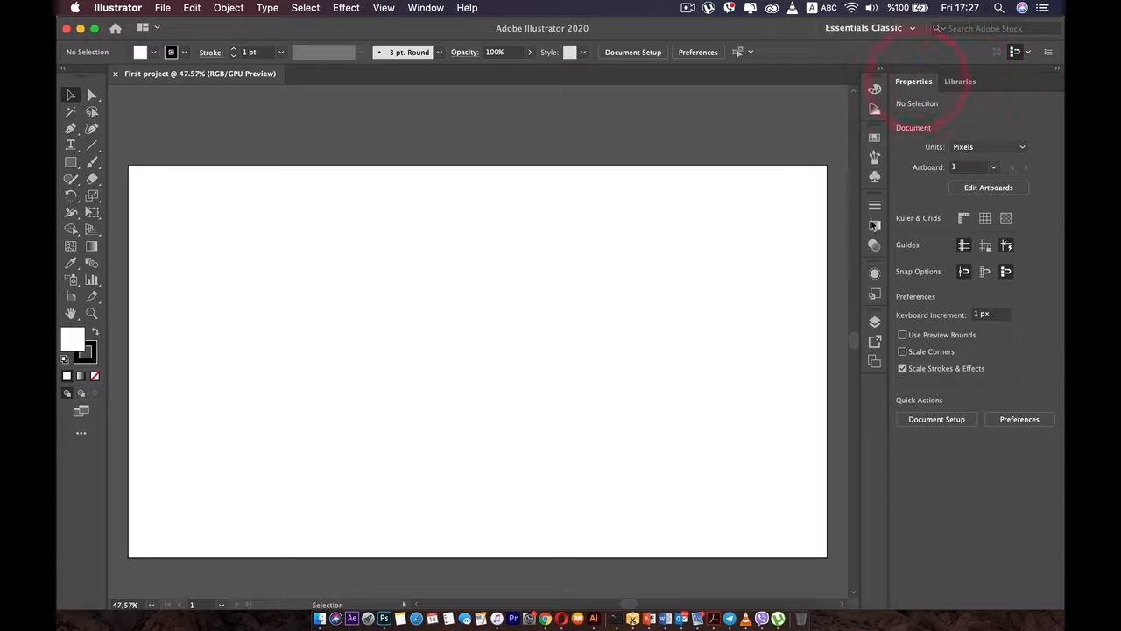
{"action": "left_click", "coordinate": [960, 84]}
{"action": "left_click", "coordinate": [926, 85]}
{"action": "left_click", "coordinate": [875, 89]}
{"action": "left_click", "coordinate": [874, 109]}
{"action": "left_click", "coordinate": [875, 136]}
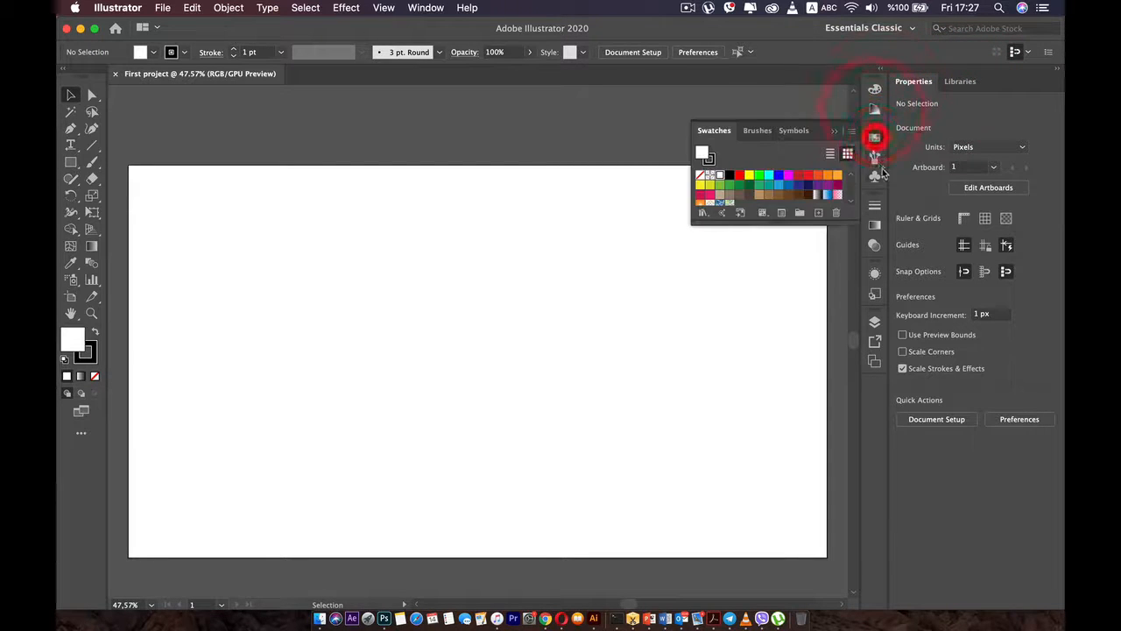
{"action": "left_click", "coordinate": [875, 159]}
{"action": "left_click", "coordinate": [874, 177]}
{"action": "left_click", "coordinate": [875, 205]}
{"action": "left_click", "coordinate": [874, 224]}
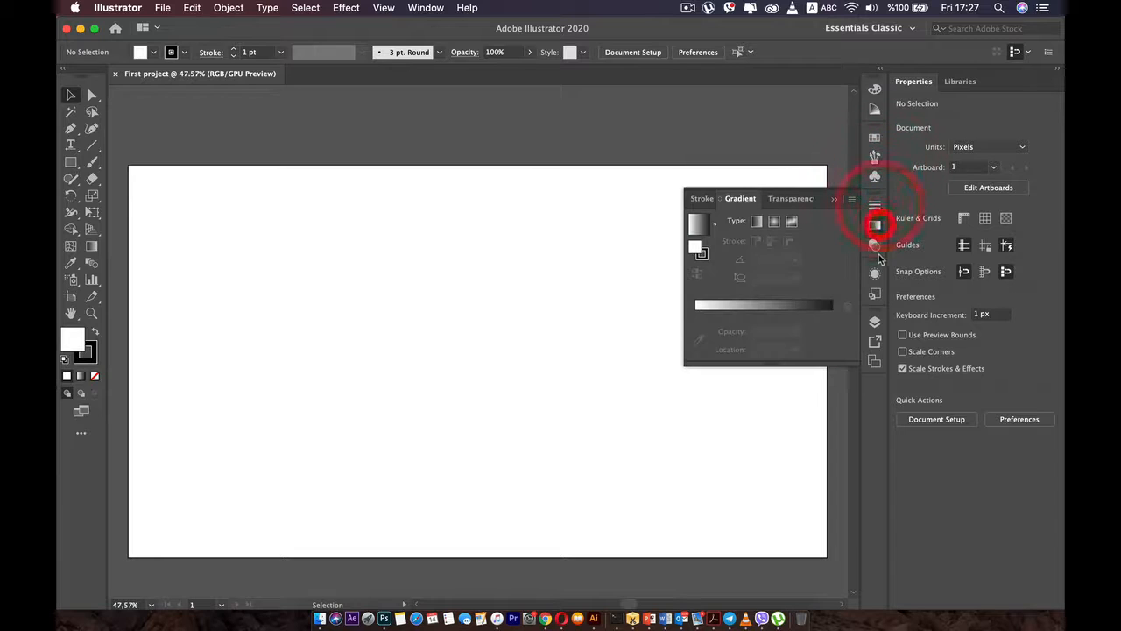
{"action": "left_click", "coordinate": [874, 244]}
- Show the Layers panel and dock its group with Asset Export and Artboards beneath the Properties panel
{"action": "left_click", "coordinate": [875, 322]}
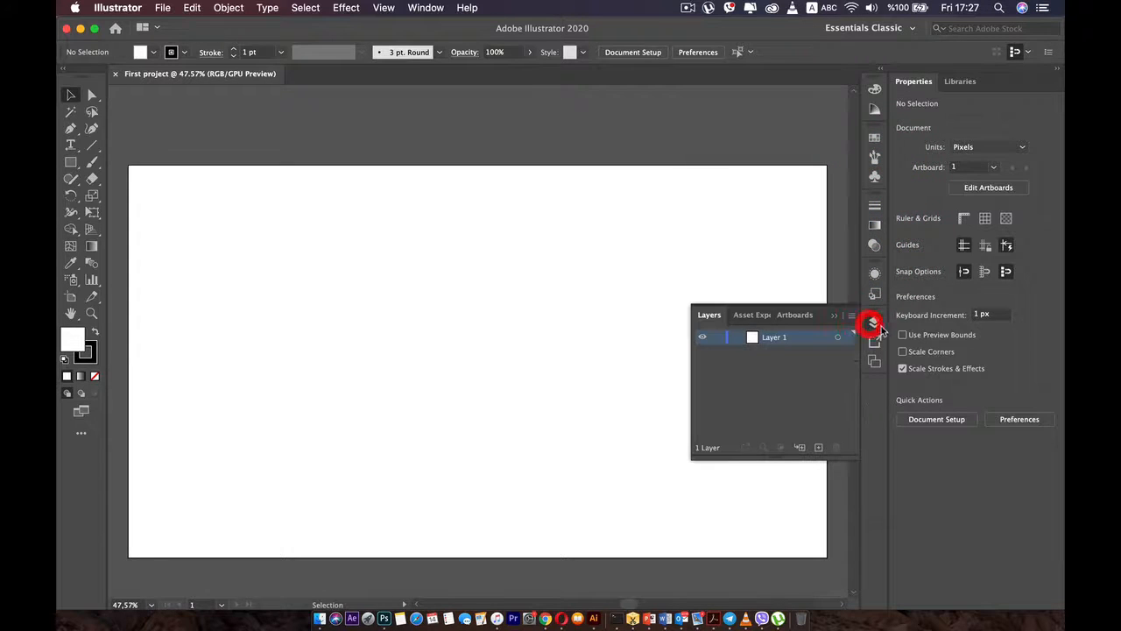
{"action": "left_click", "coordinate": [848, 315]}
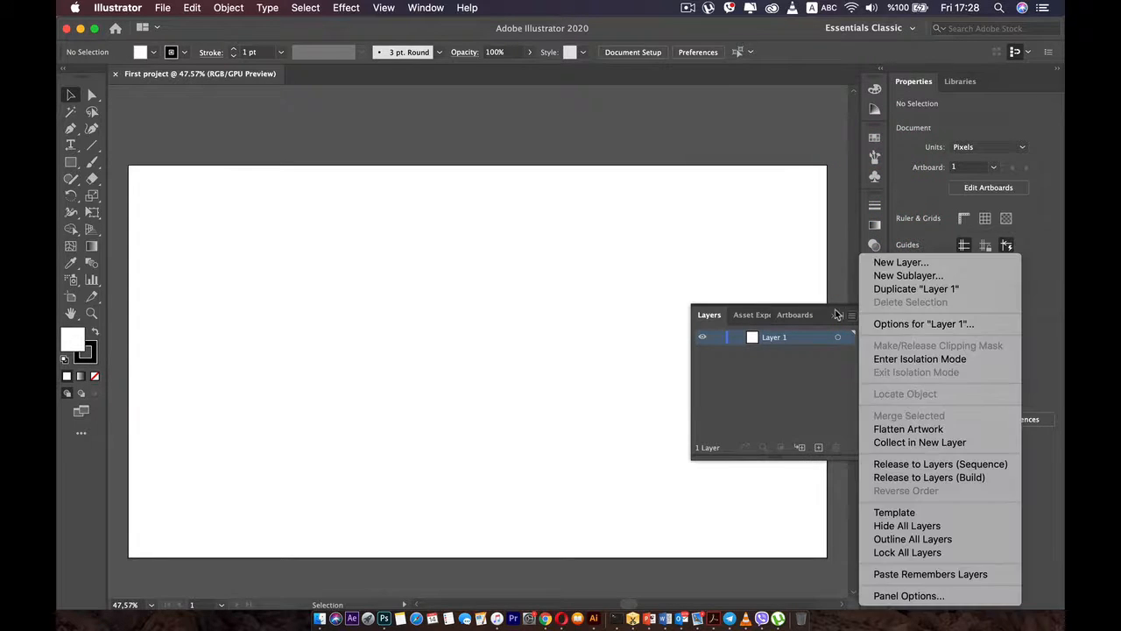
{"action": "mouse_move", "coordinate": [820, 314]}
{"action": "left_mouse_down"}
{"action": "mouse_move", "coordinate": [749, 315]}
{"action": "mouse_move", "coordinate": [447, 142]}
{"action": "mouse_move", "coordinate": [154, 255]}
{"action": "mouse_move", "coordinate": [1037, 524]}
{"action": "mouse_move", "coordinate": [963, 455]}
{"action": "mouse_move", "coordinate": [991, 421]}
{"action": "mouse_move", "coordinate": [959, 610]}
{"action": "mouse_move", "coordinate": [919, 613]}
{"action": "mouse_move", "coordinate": [964, 615]}
{"action": "mouse_move", "coordinate": [936, 604]}
{"action": "left_mouse_up"}
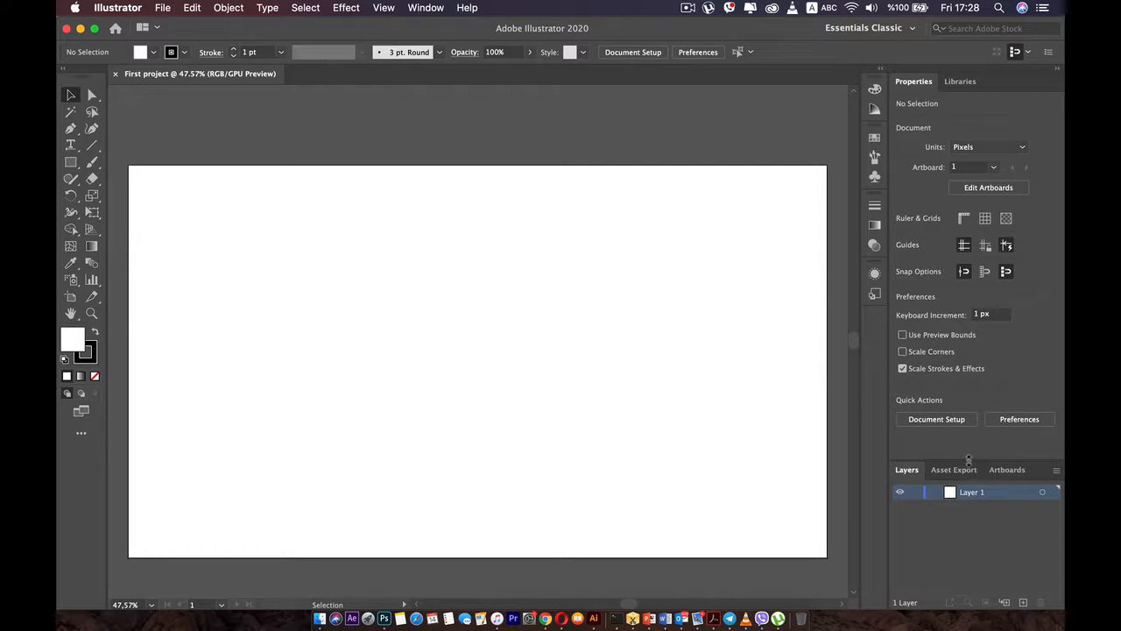
- Merge the Layers group into the Properties and Libraries group with Layers last, and collapse the combined group into the icon strip
{"action": "left_click_drag", "start_coordinate": [1047, 478], "coordinate": [1039, 80]}
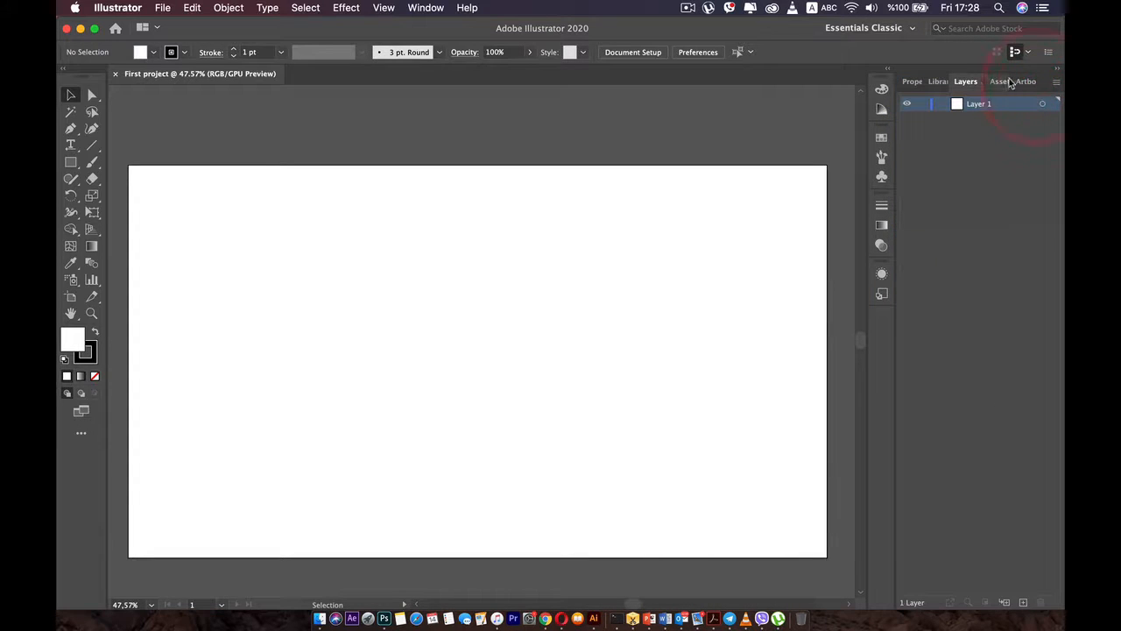
{"action": "left_click_drag", "start_coordinate": [966, 81], "coordinate": [1021, 80]}
{"action": "left_click_drag", "start_coordinate": [1021, 80], "coordinate": [862, 95]}
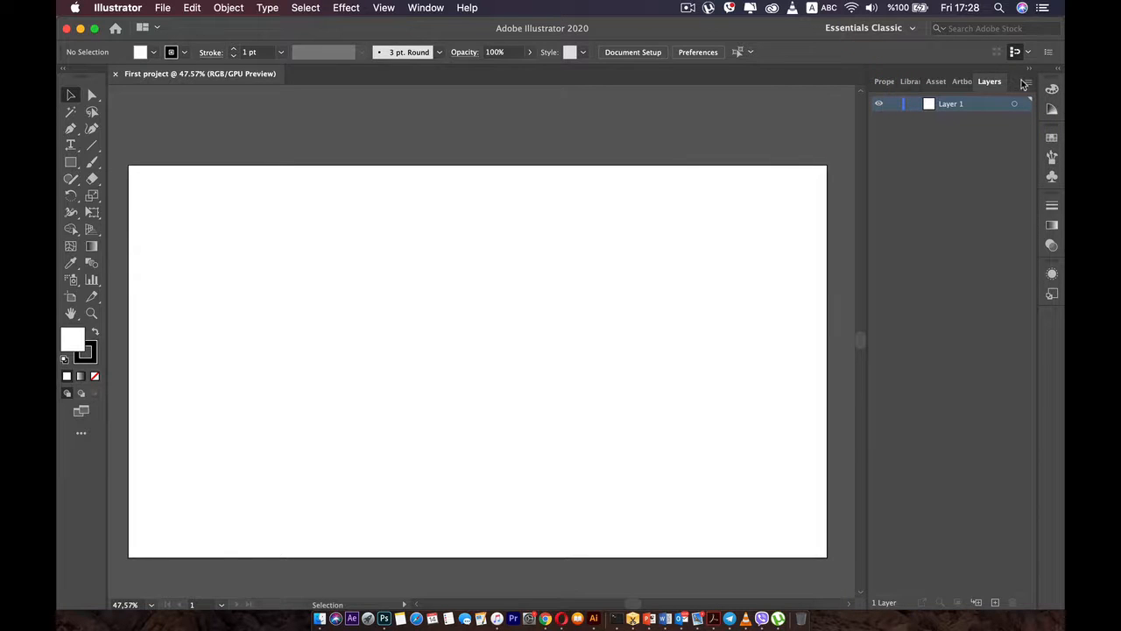
{"action": "left_click_drag", "start_coordinate": [1025, 84], "coordinate": [1050, 315]}
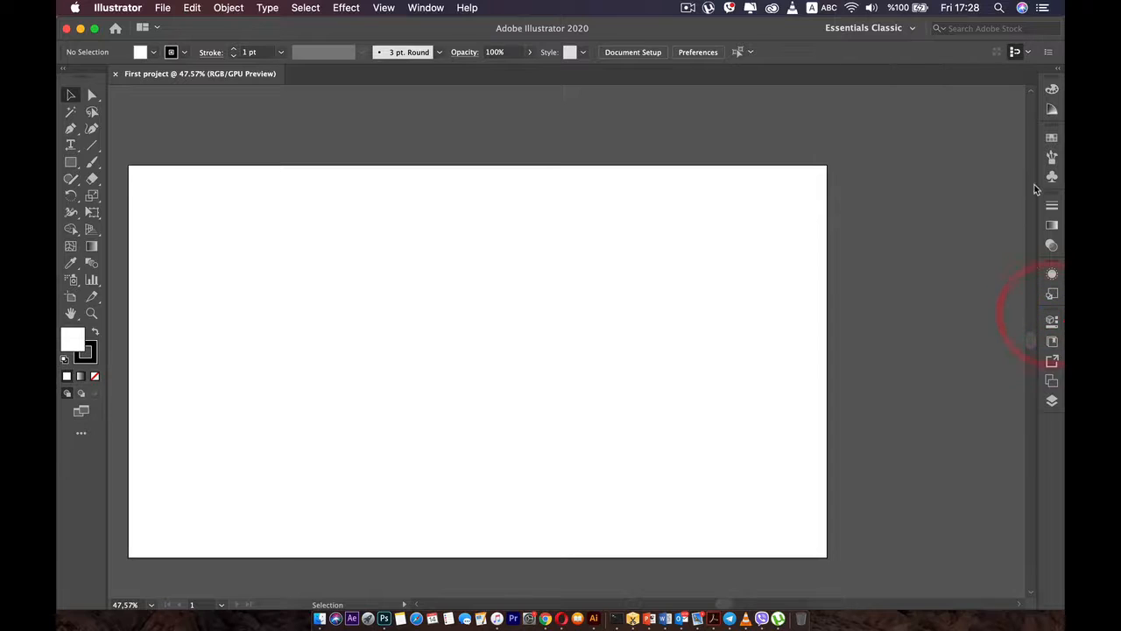
- Separate the Properties panel into its own column outside the icon strip and narrow the strip back to icons only
{"action": "left_click_drag", "start_coordinate": [1038, 181], "coordinate": [845, 185]}
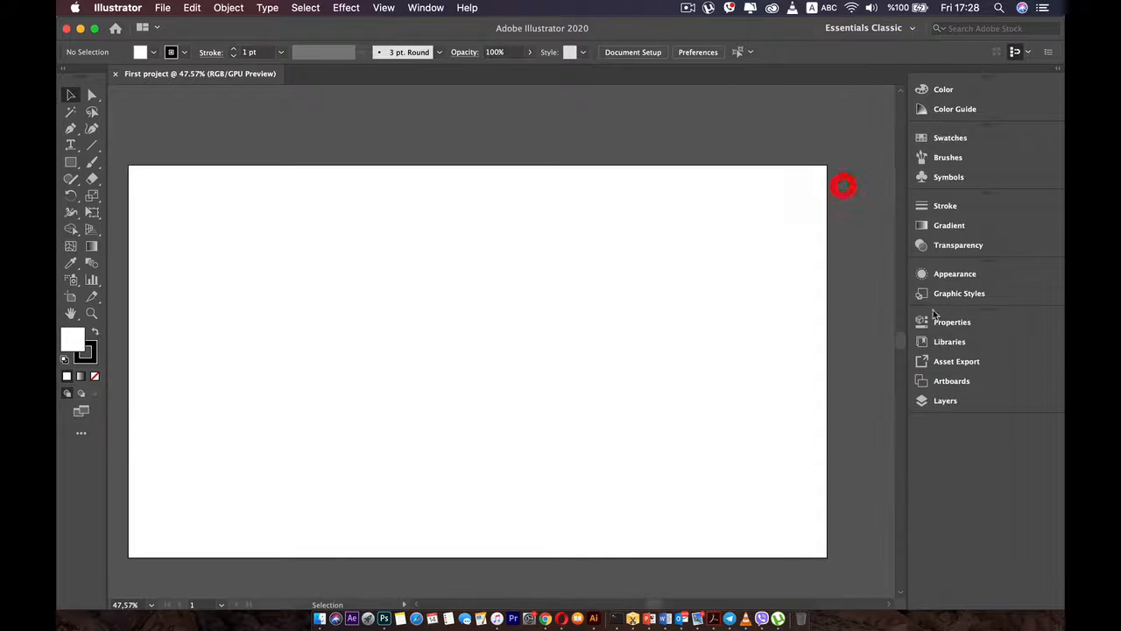
{"action": "left_click_drag", "start_coordinate": [955, 321], "coordinate": [1060, 195]}
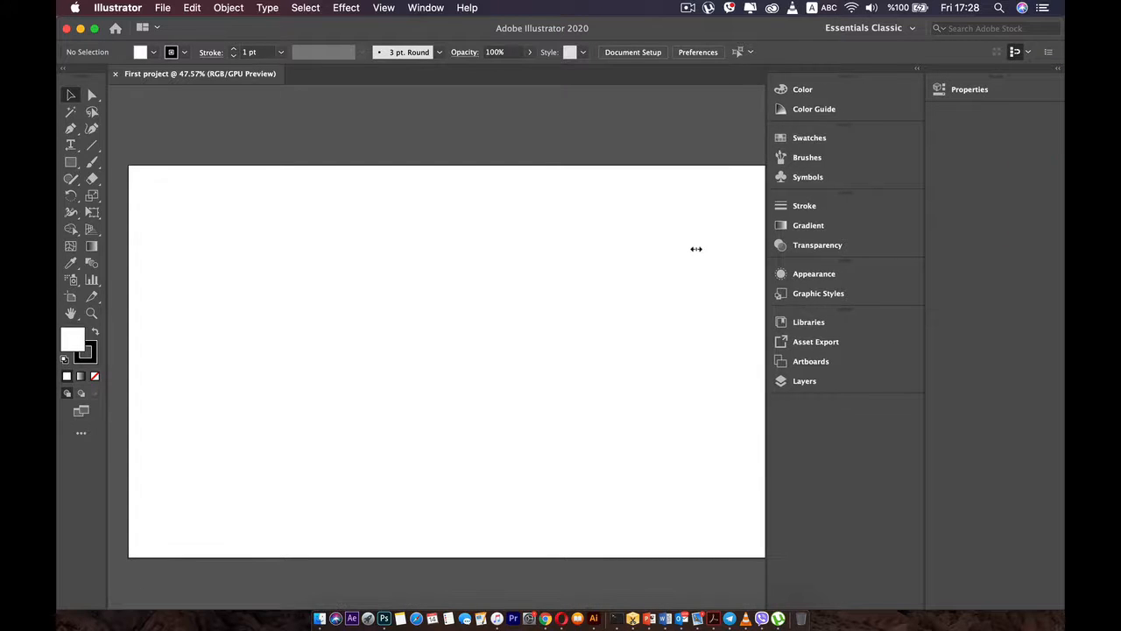
{"action": "left_click_drag", "start_coordinate": [767, 255], "coordinate": [920, 233]}
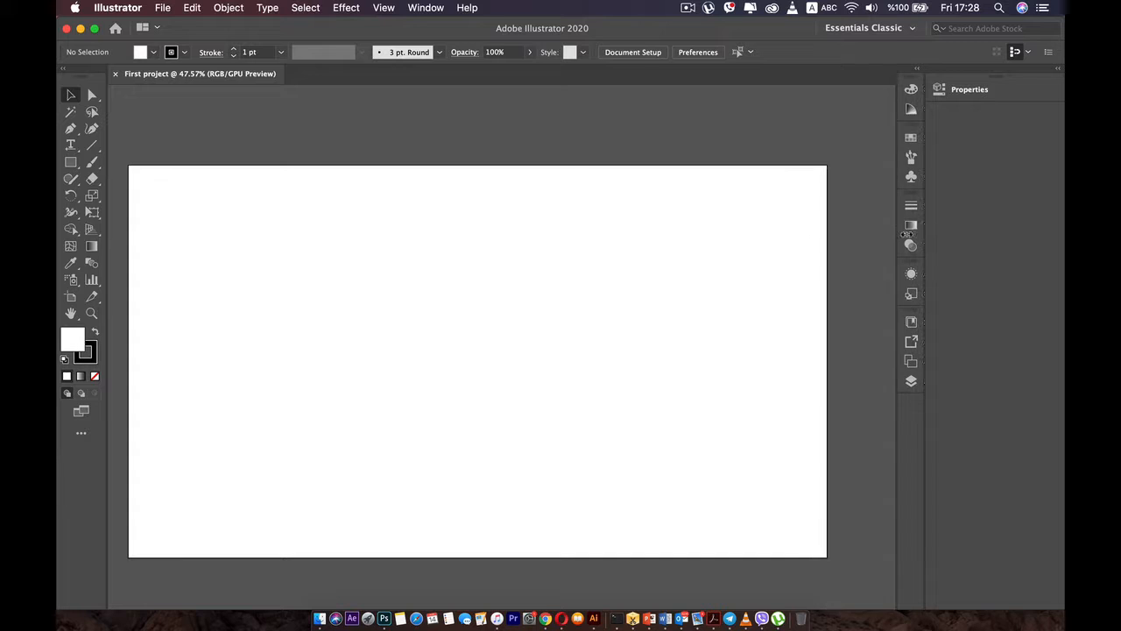
- Redock Properties as a fully expanded panel on the outer side of the icon strip
{"action": "left_click", "coordinate": [968, 88]}
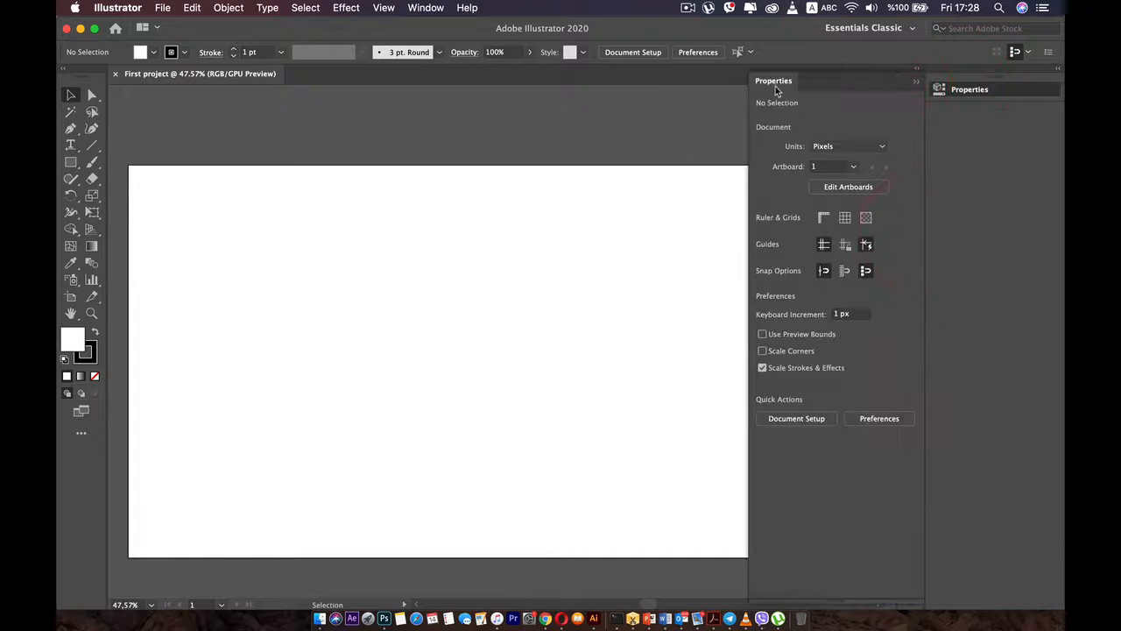
{"action": "left_click_drag", "start_coordinate": [775, 90], "coordinate": [988, 88]}
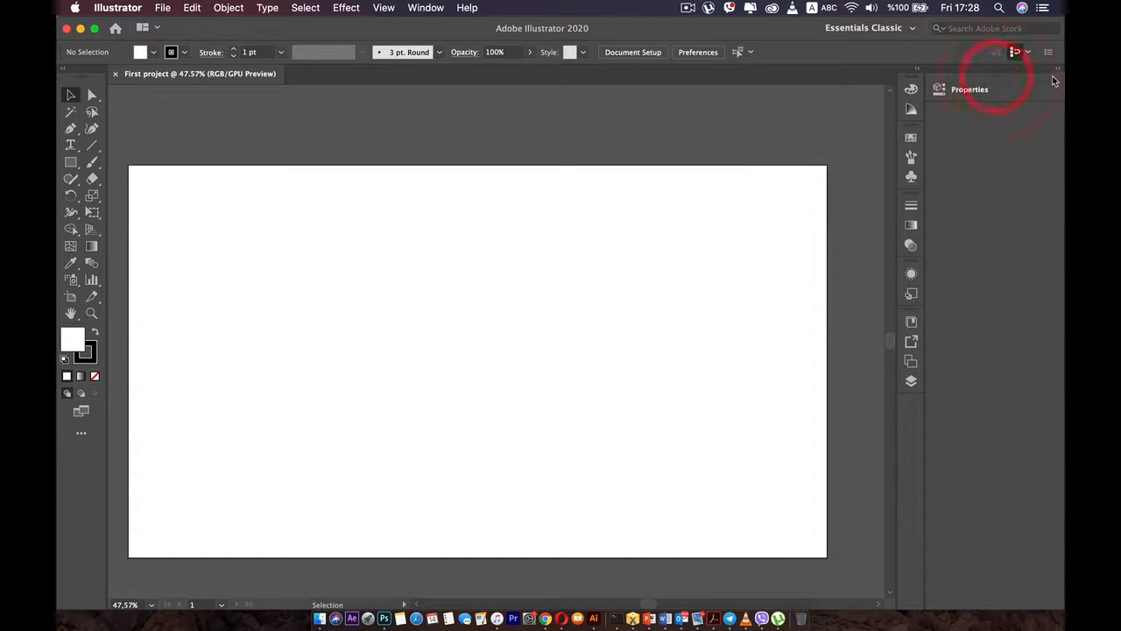
{"action": "left_click_drag", "start_coordinate": [989, 91], "coordinate": [1035, 116]}
{"action": "left_click", "coordinate": [601, 169]}
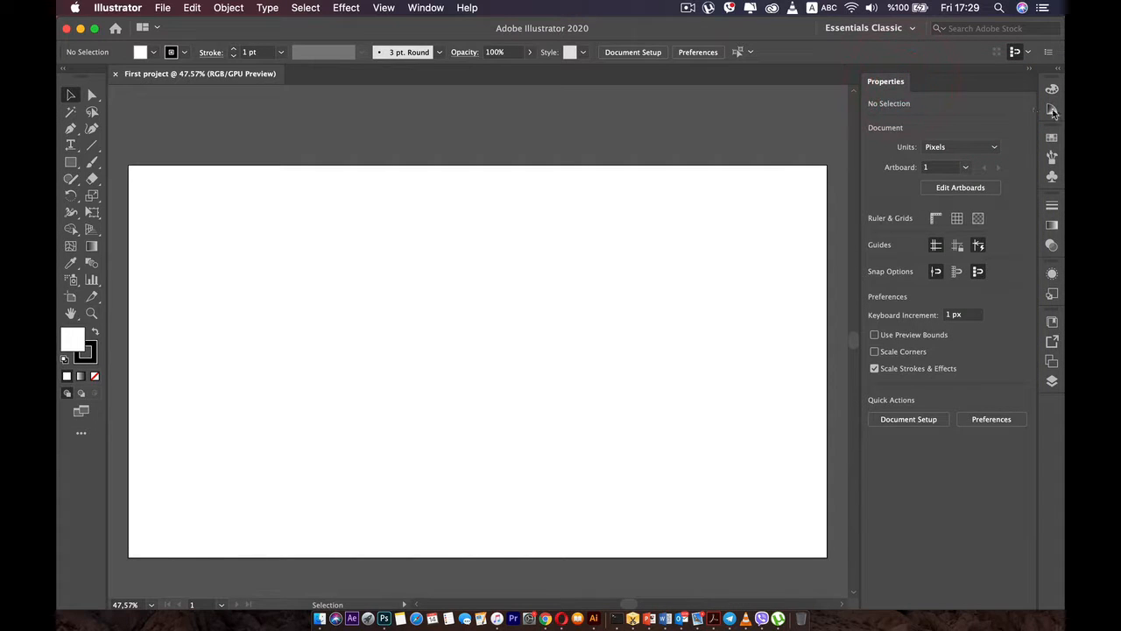
{"action": "left_click_drag", "start_coordinate": [901, 85], "coordinate": [1061, 97]}
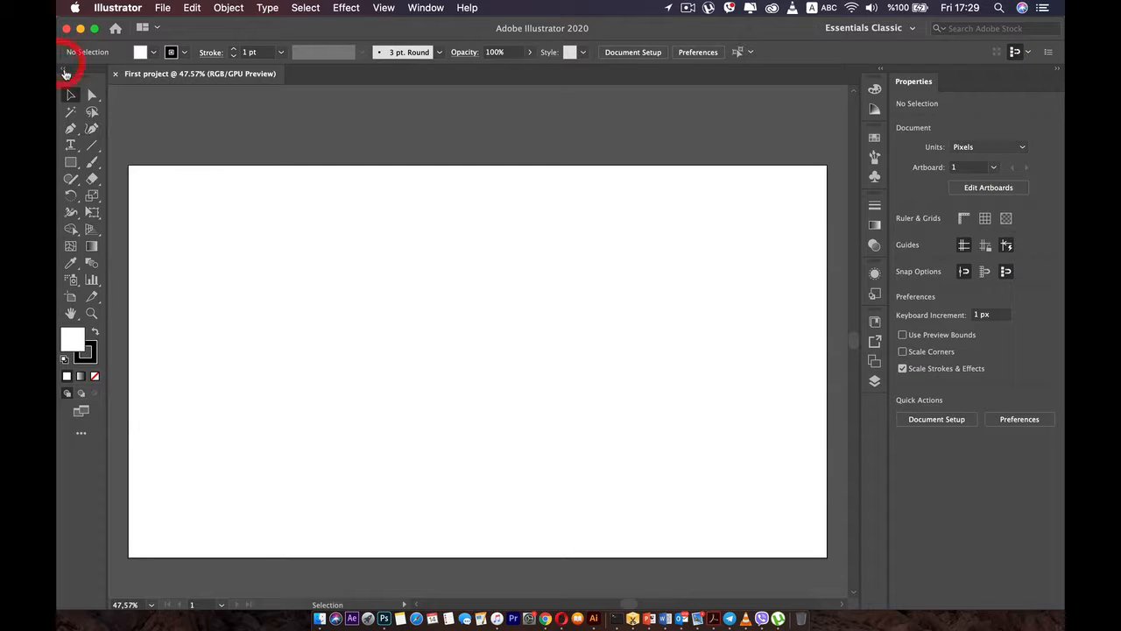
- Switch the toolbar to a single column and back to two columns
{"action": "left_click", "coordinate": [64, 73]}
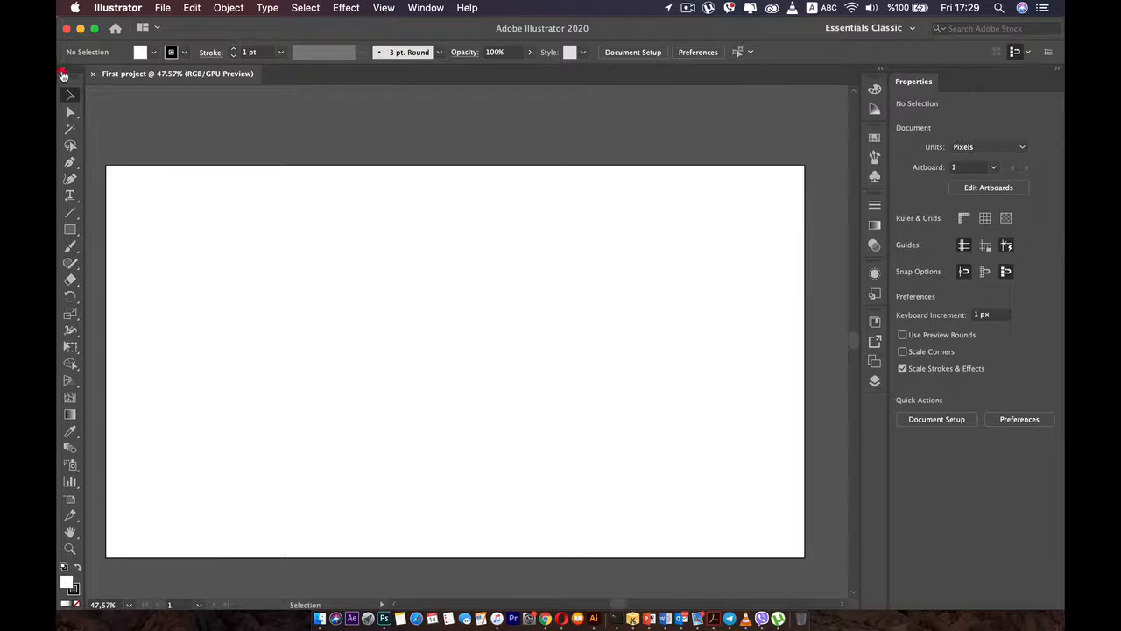
{"action": "mouse_move", "coordinate": [63, 76]}
{"action": "left_mouse_down"}
{"action": "mouse_move", "coordinate": [388, 155]}
{"action": "mouse_move", "coordinate": [316, 150]}
{"action": "mouse_move", "coordinate": [69, 88]}
{"action": "left_mouse_up"}
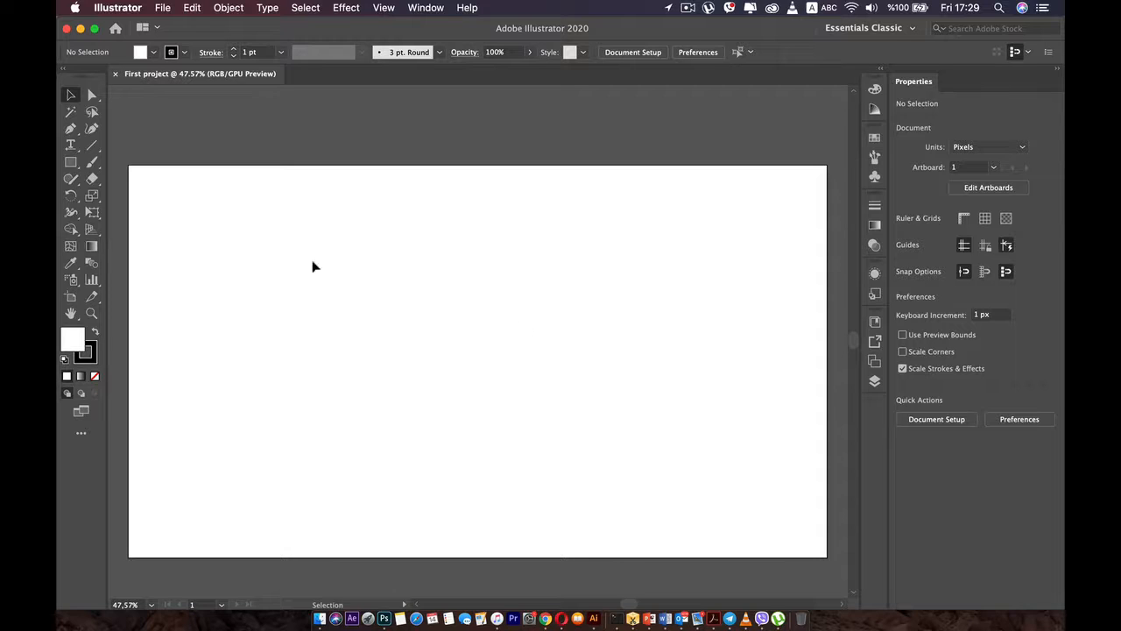
- Display the Pattern Options panel, move it over the middle of the artboard and close it
{"action": "left_click", "coordinate": [425, 8]}
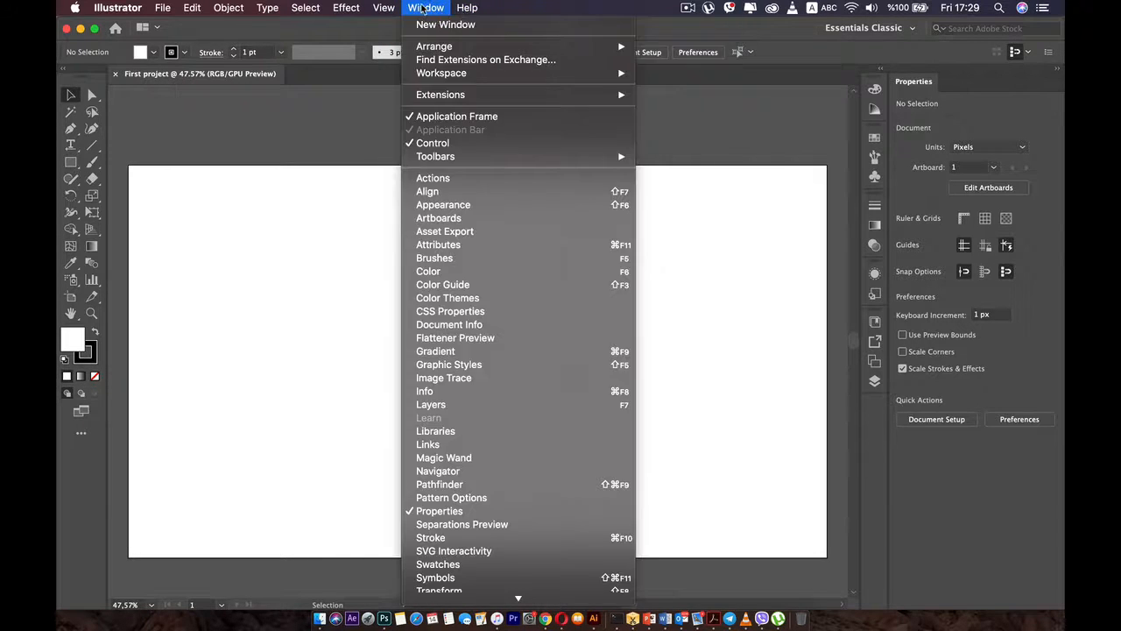
{"action": "left_click", "coordinate": [471, 498]}
{"action": "left_click_drag", "start_coordinate": [208, 129], "coordinate": [499, 197]}
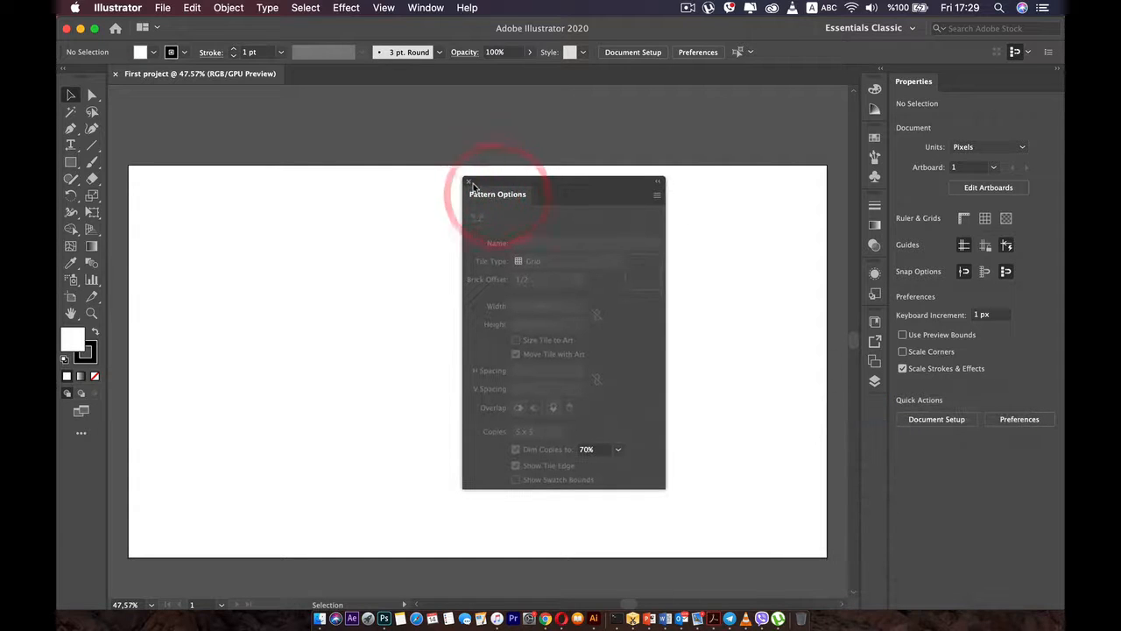
{"action": "left_click", "coordinate": [469, 181]}
- Show the Align panel, dock its group with Transform and Pathfinder below Layers in the icon strip, and expand Pathfinder
{"action": "left_click", "coordinate": [425, 8]}
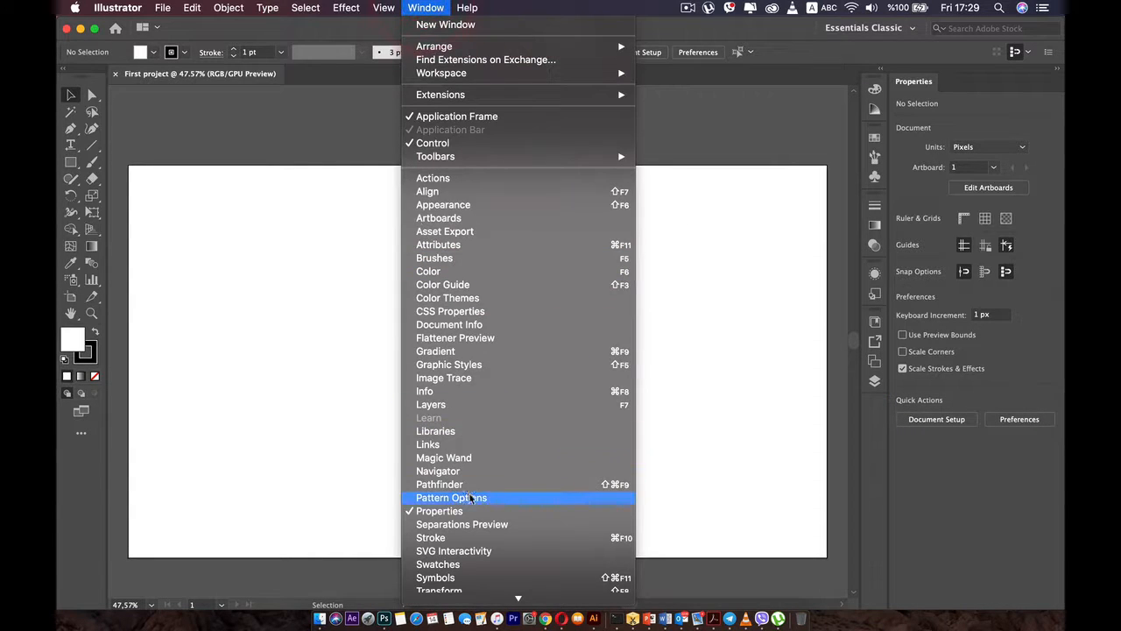
{"action": "scroll", "coordinate": [470, 495], "scroll_direction": "down", "scroll_amount": 1}
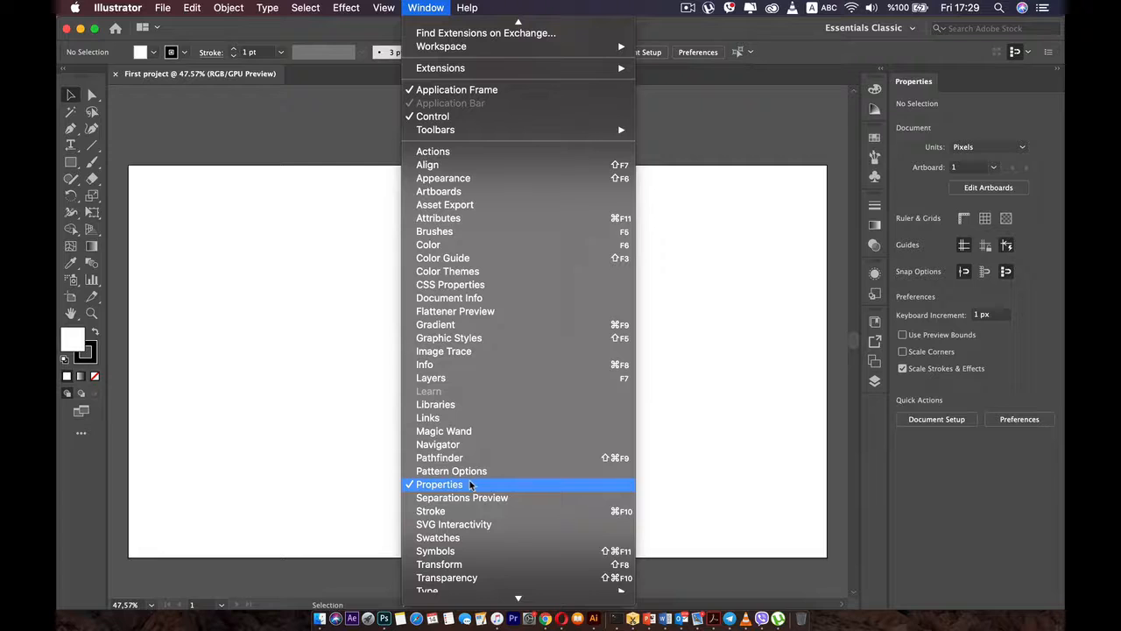
{"action": "left_click", "coordinate": [440, 165]}
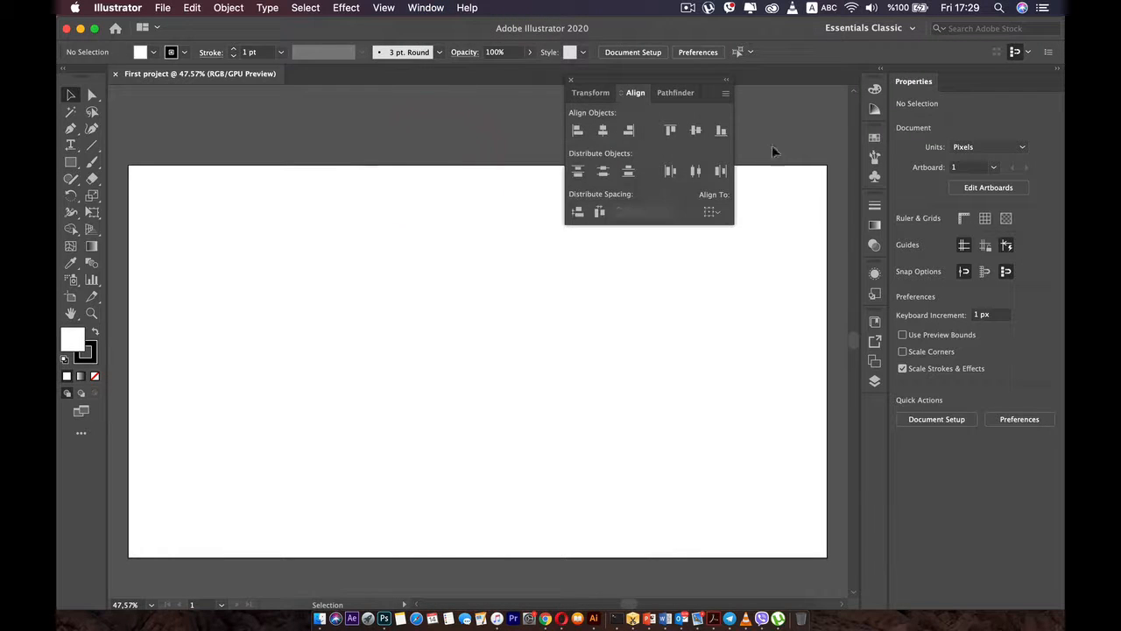
{"action": "left_click_drag", "start_coordinate": [620, 80], "coordinate": [868, 405]}
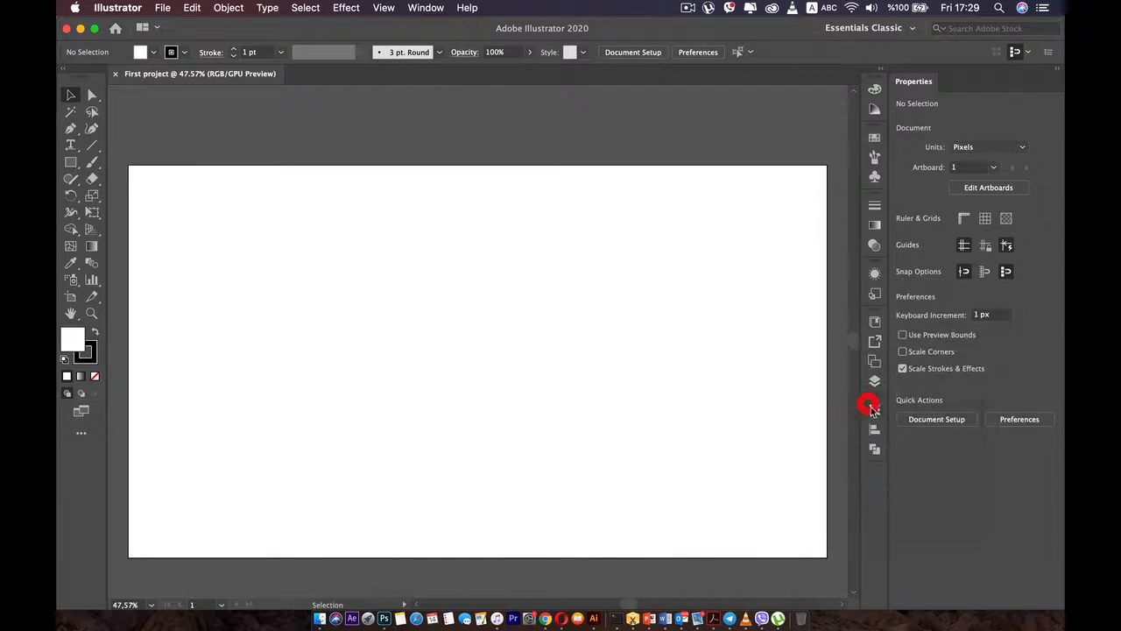
{"action": "left_click", "coordinate": [875, 447]}
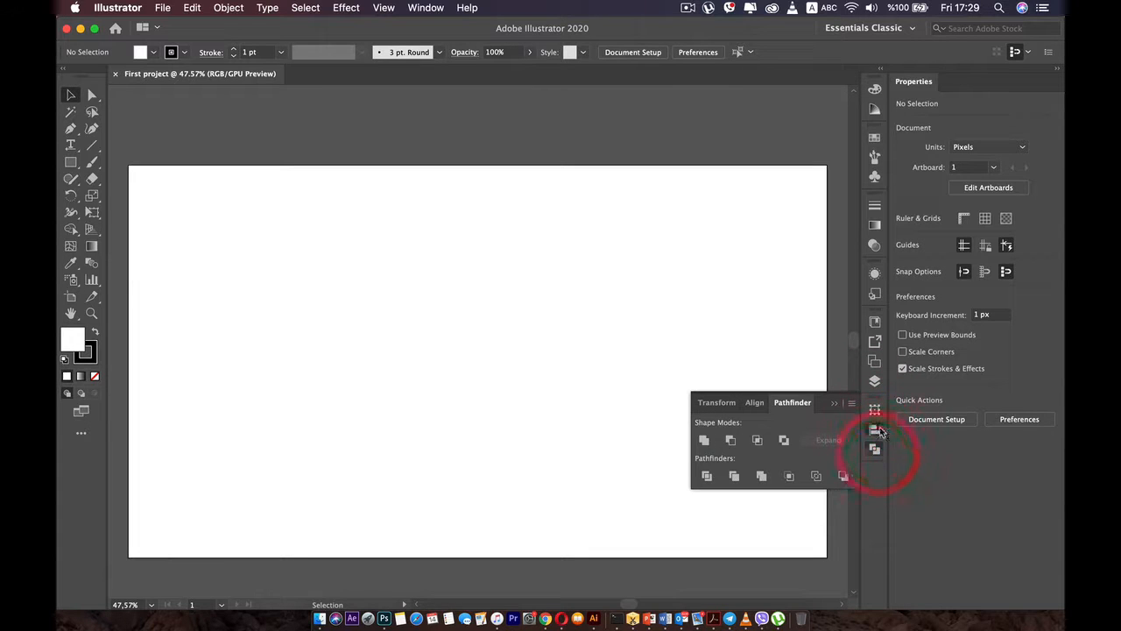
- Expand the Transform panel from the icon strip and switch to the Layout workspace
{"action": "left_click", "coordinate": [875, 409]}
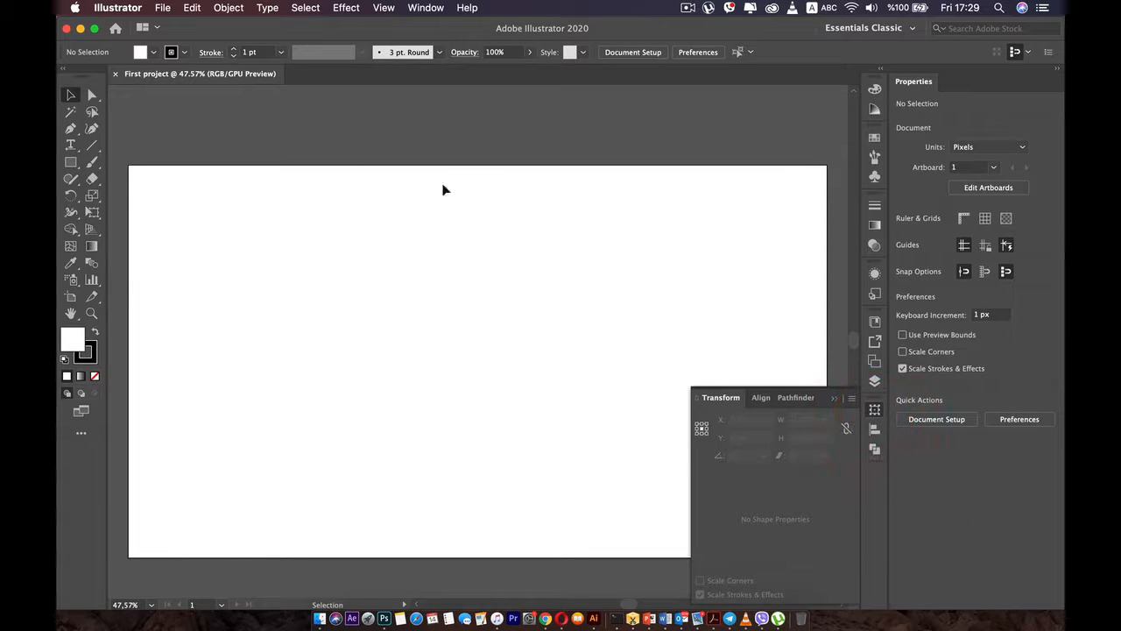
{"action": "left_click", "coordinate": [463, 221]}
{"action": "left_click", "coordinate": [384, 7]}
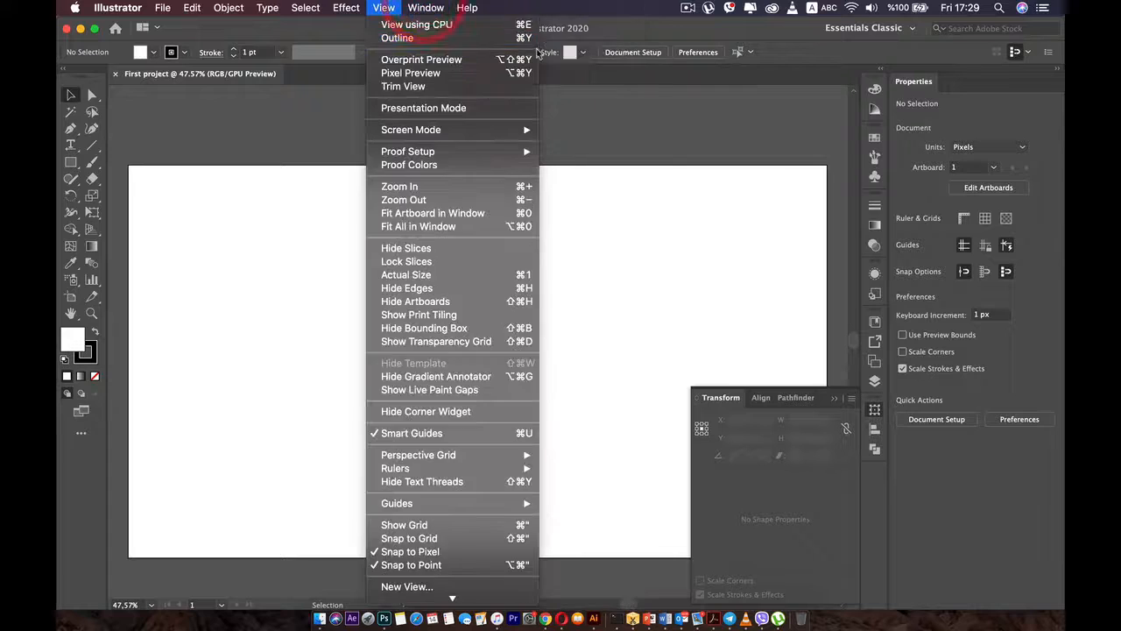
{"action": "mouse_move", "coordinate": [419, 7]}
{"action": "mouse_move", "coordinate": [449, 75]}
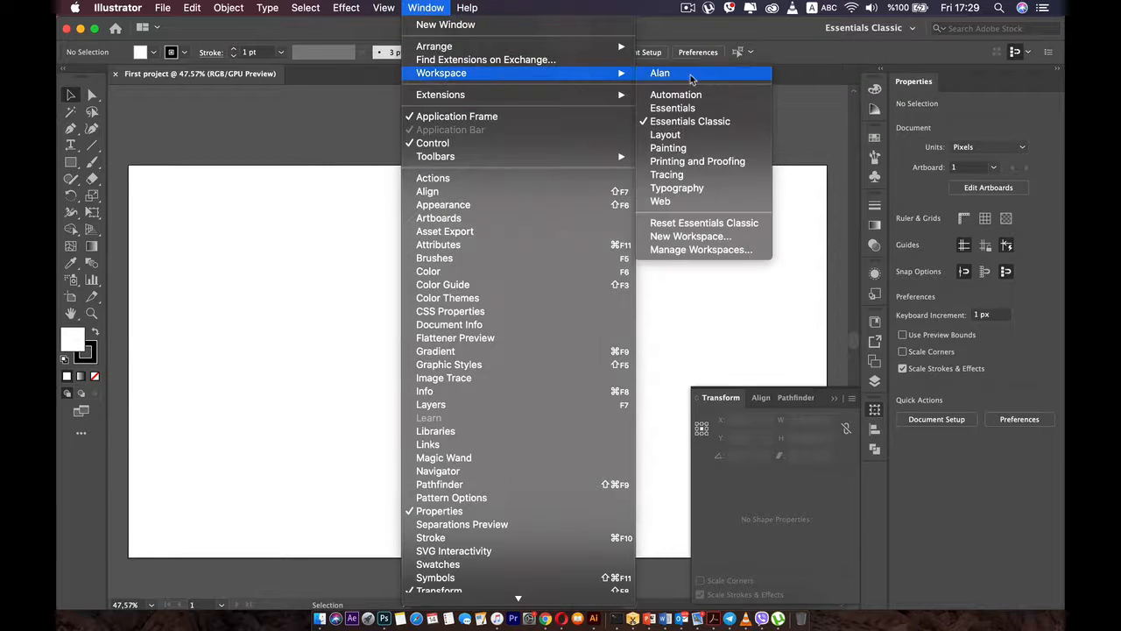
{"action": "left_click", "coordinate": [666, 133]}
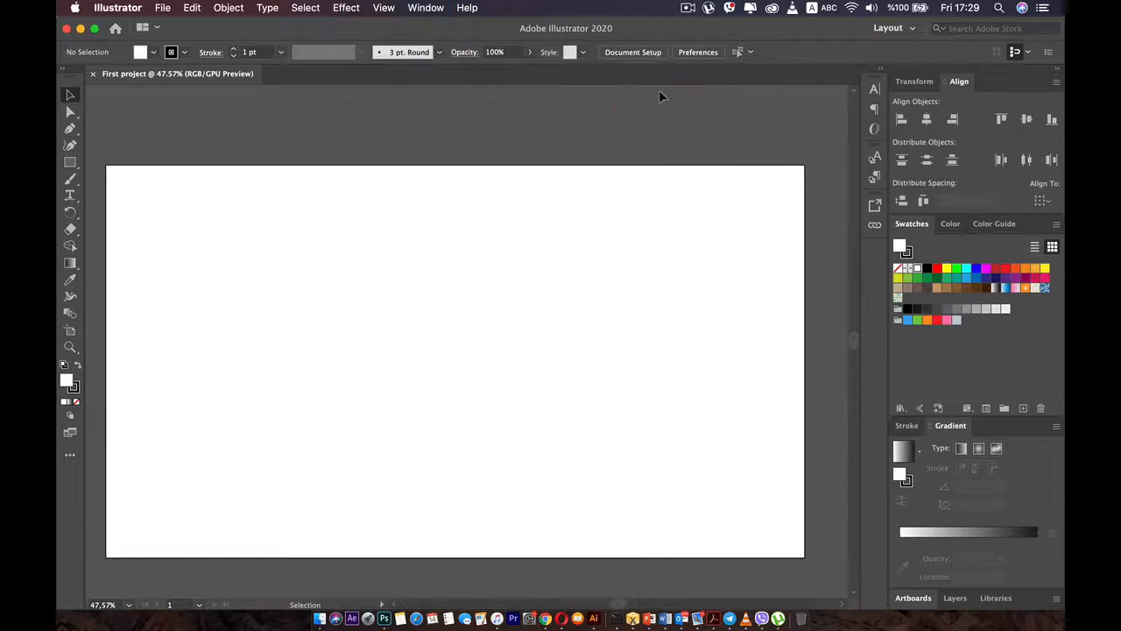
- Switch to the Painting workspace, followed by the Tracing workspace
{"action": "left_click", "coordinate": [444, 9]}
{"action": "mouse_move", "coordinate": [596, 72]}
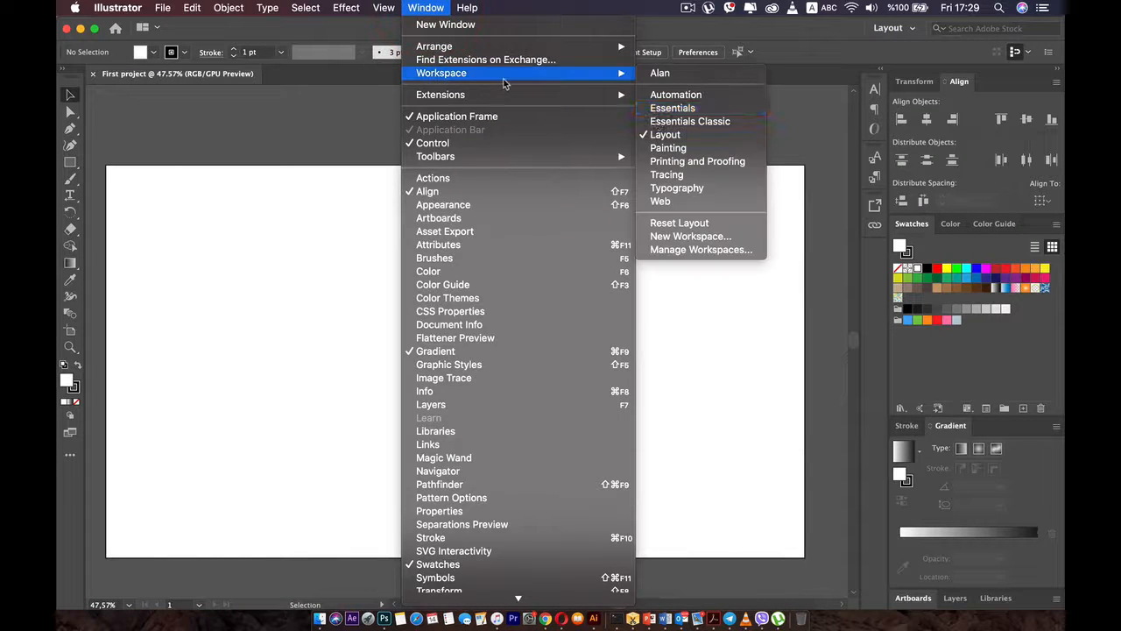
{"action": "left_click", "coordinate": [664, 148]}
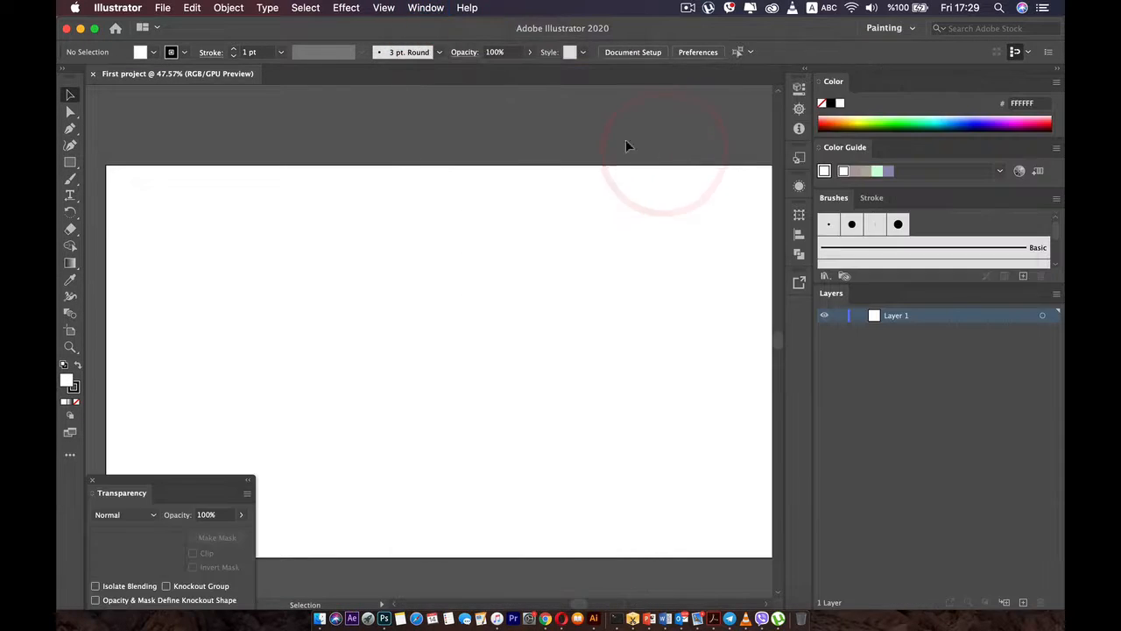
{"action": "left_click", "coordinate": [447, 9]}
{"action": "mouse_move", "coordinate": [596, 73]}
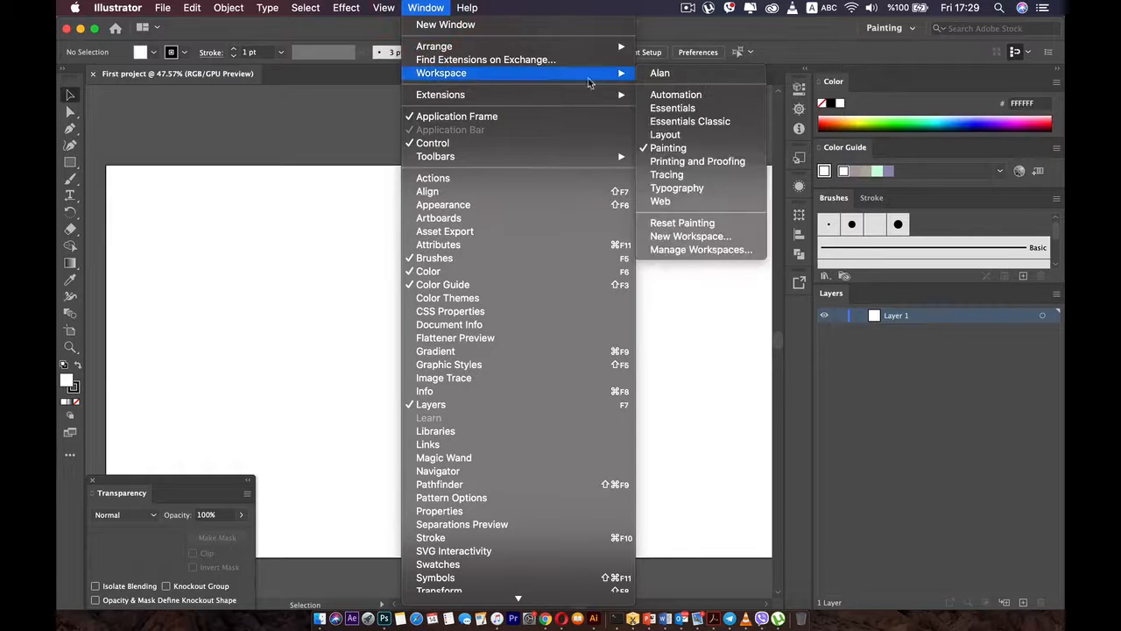
{"action": "left_click", "coordinate": [686, 175]}
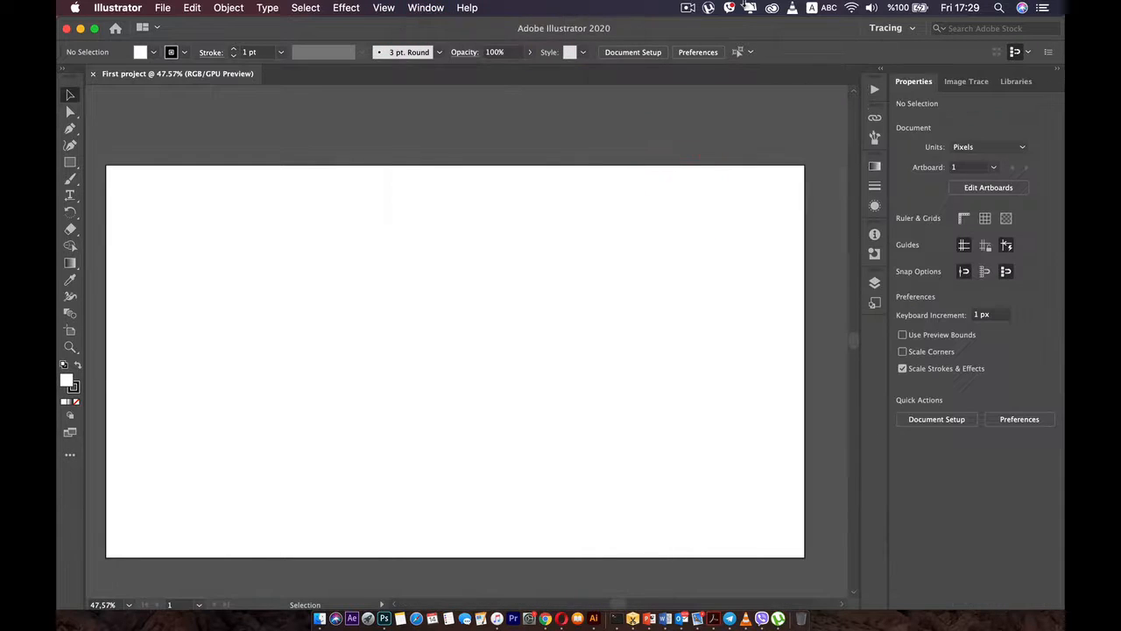
- Return to the Essentials Classic workspace
{"action": "left_click", "coordinate": [426, 9]}
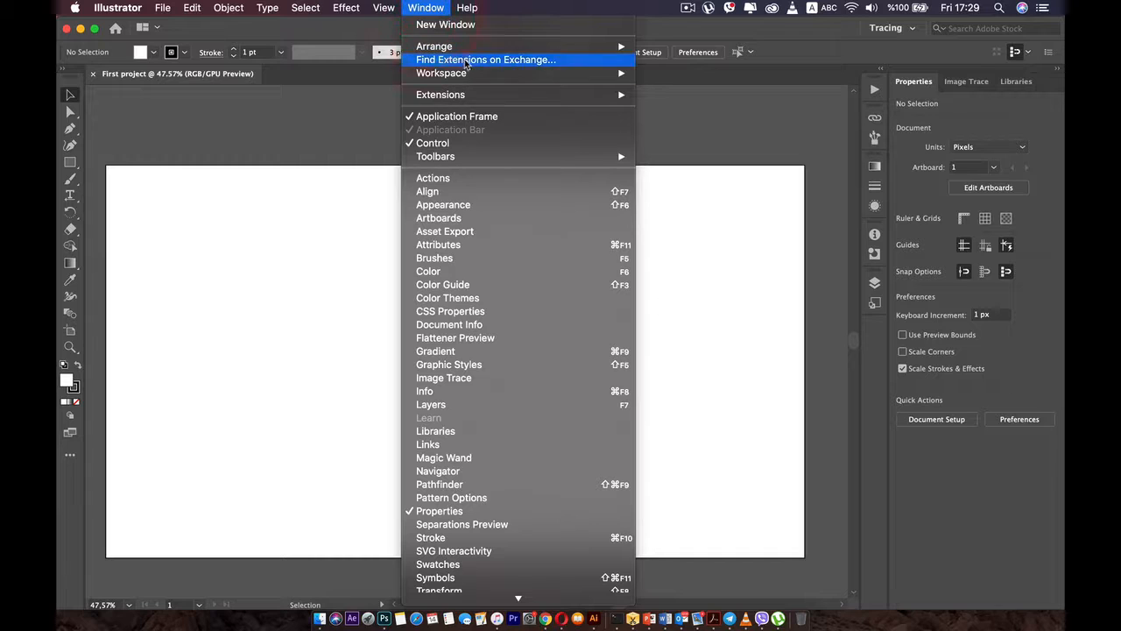
{"action": "mouse_move", "coordinate": [471, 74]}
{"action": "left_click", "coordinate": [700, 120]}
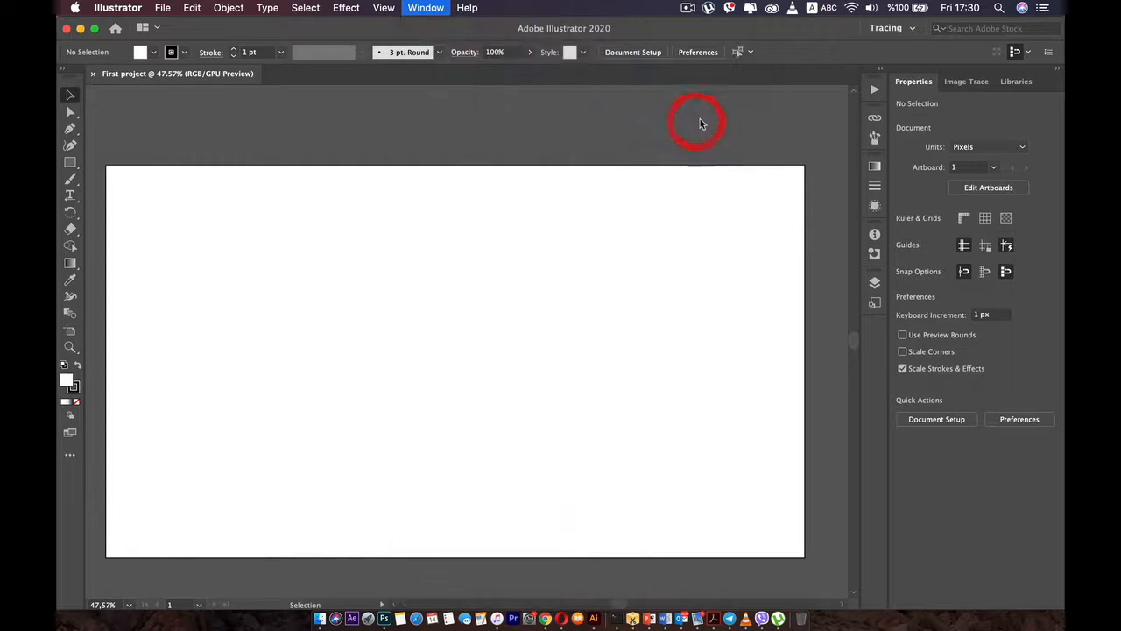
- Dock the Layers panel below Properties with extra height and set the toolbar to a single column
{"action": "left_click", "coordinate": [873, 410]}
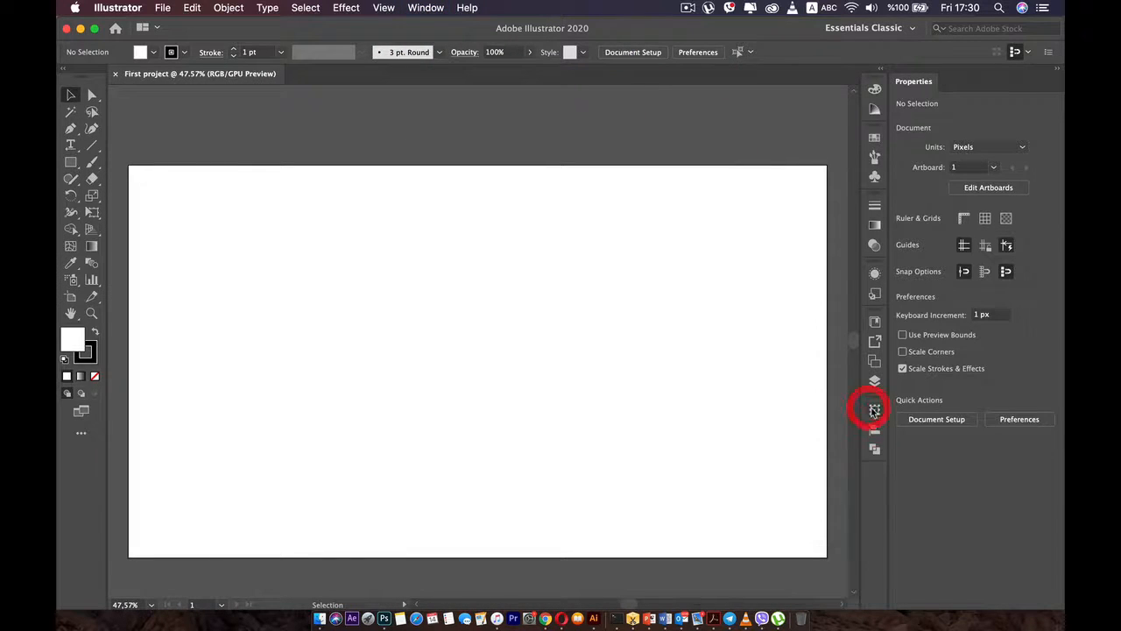
{"action": "left_click", "coordinate": [874, 383]}
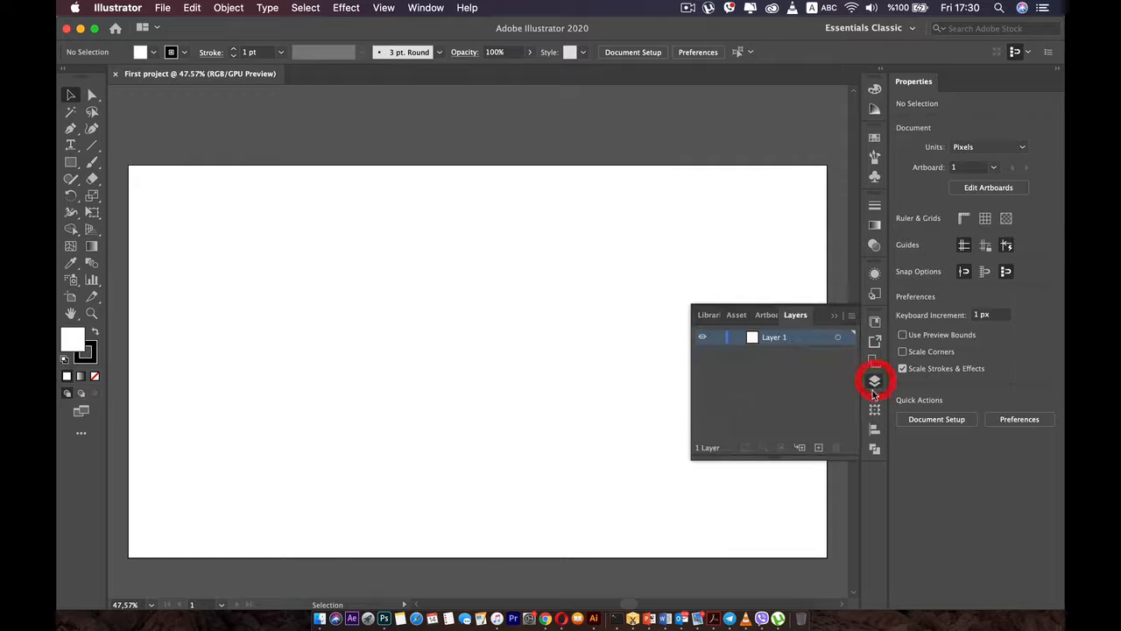
{"action": "left_click_drag", "start_coordinate": [795, 315], "coordinate": [939, 601]}
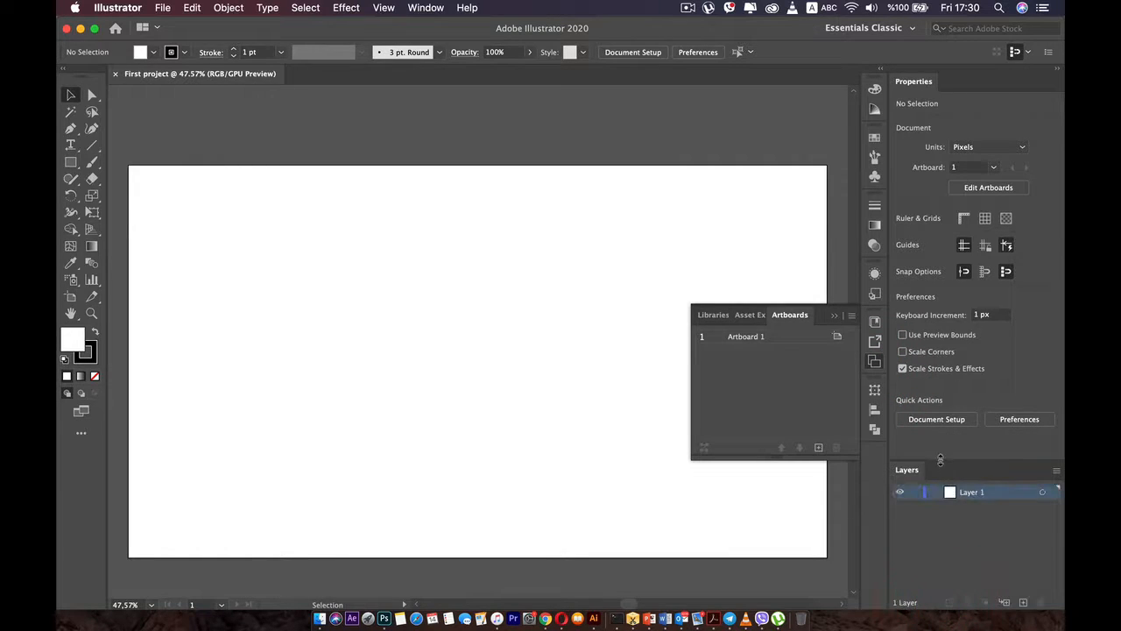
{"action": "left_click_drag", "start_coordinate": [940, 460], "coordinate": [939, 410]}
{"action": "left_click", "coordinate": [67, 70]}
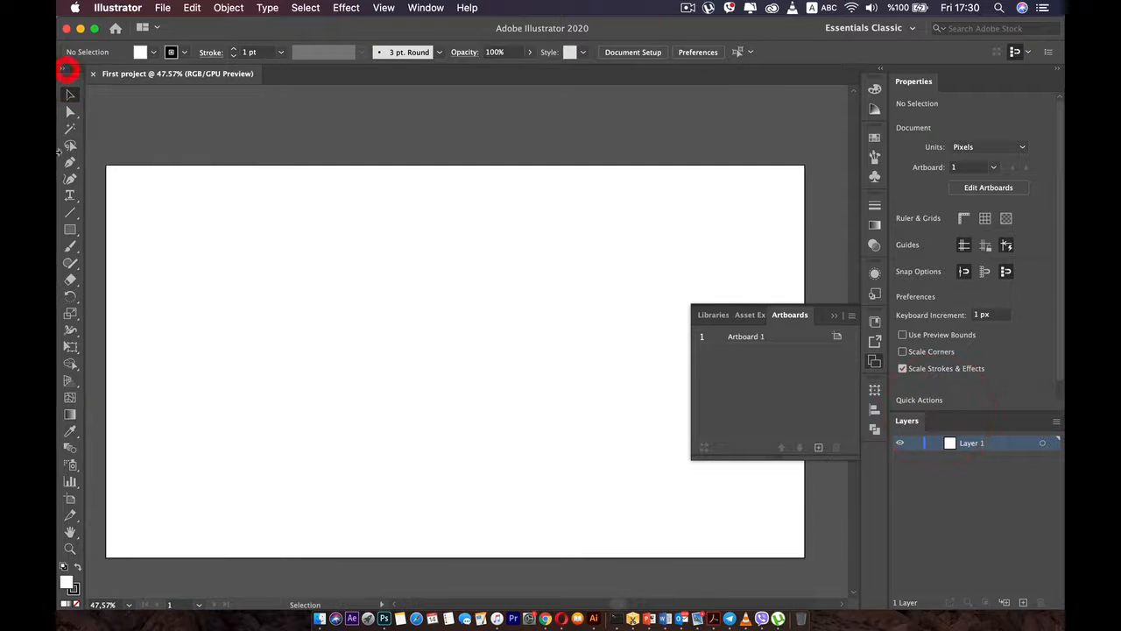
- Save the current panel arrangement as a new custom workspace, entering the owner's first name as its name
{"action": "left_click", "coordinate": [428, 7]}
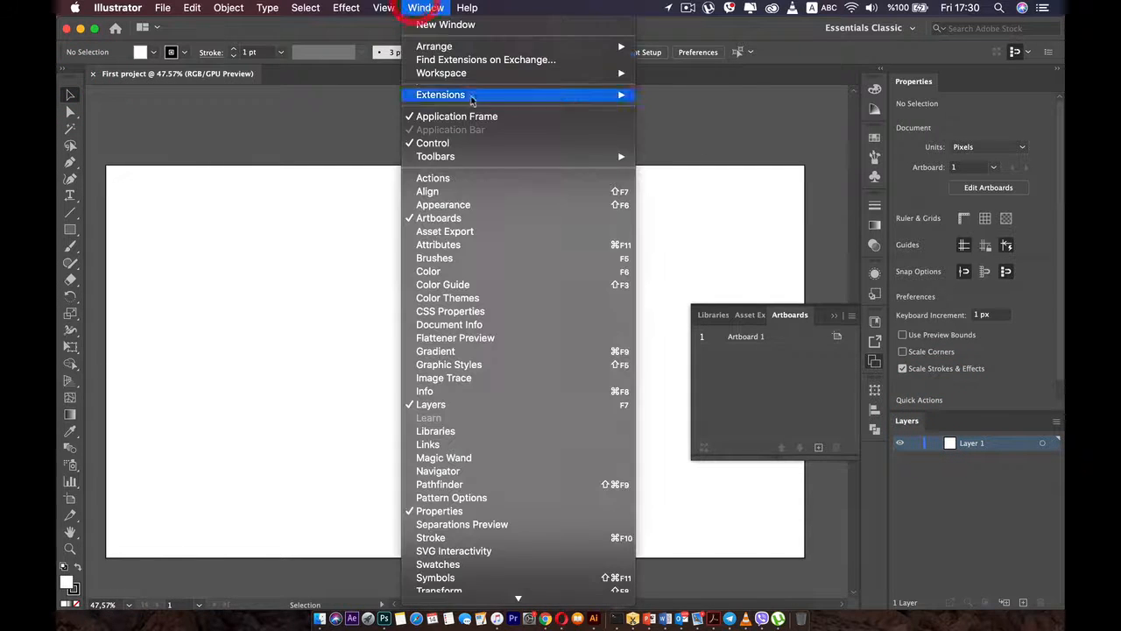
{"action": "mouse_move", "coordinate": [468, 72]}
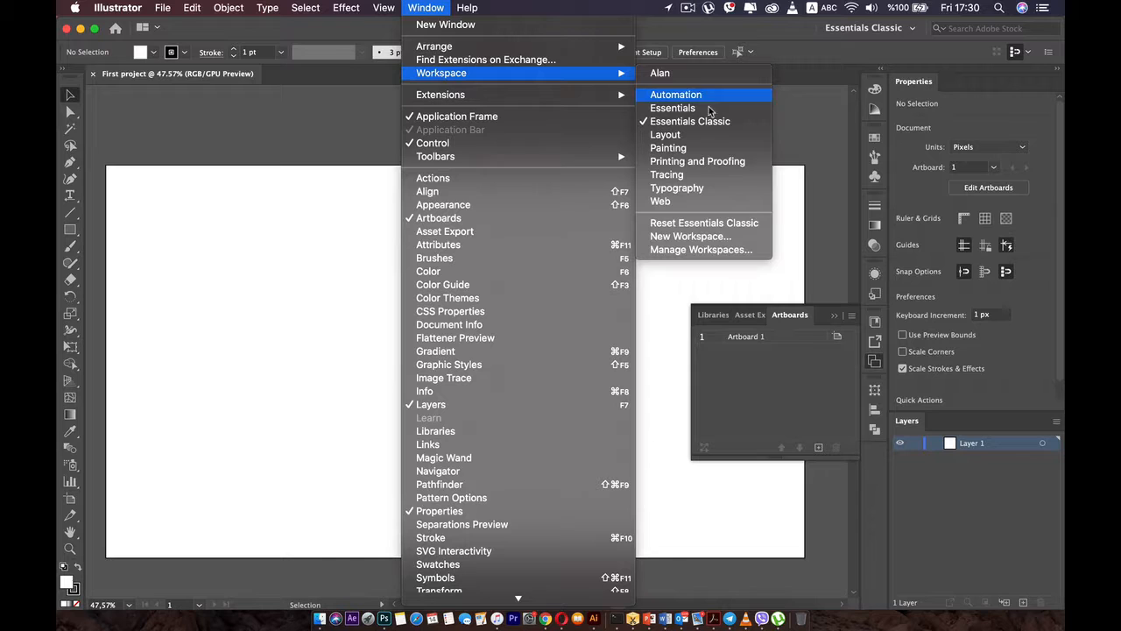
{"action": "left_click", "coordinate": [682, 238]}
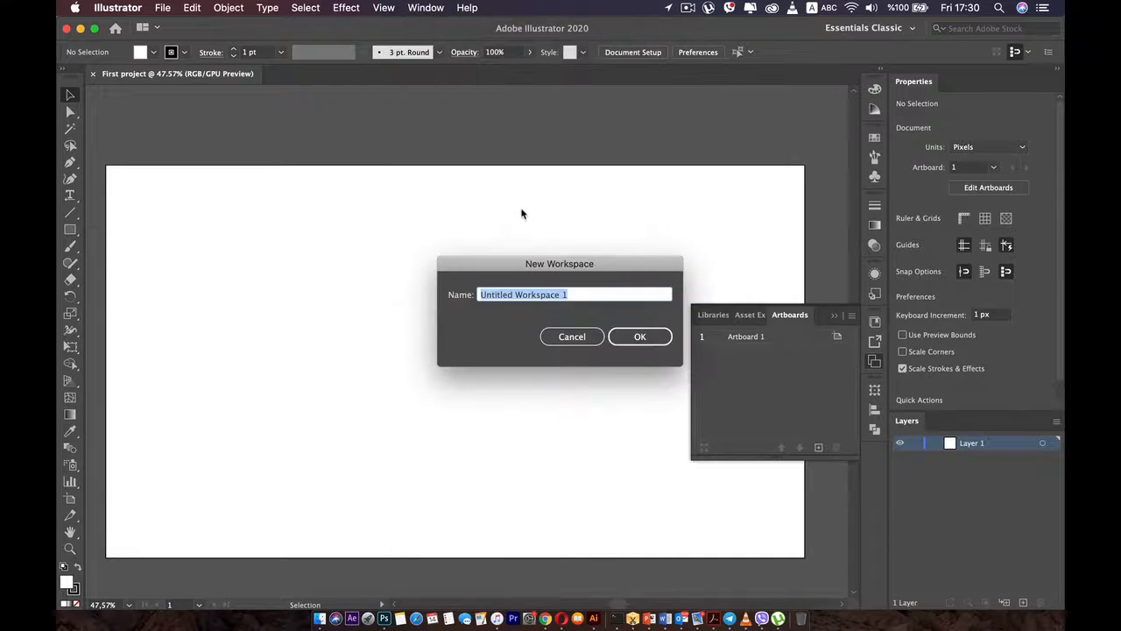
{"action": "type", "text": "Alan"}
{"action": "key", "text": "Return"}
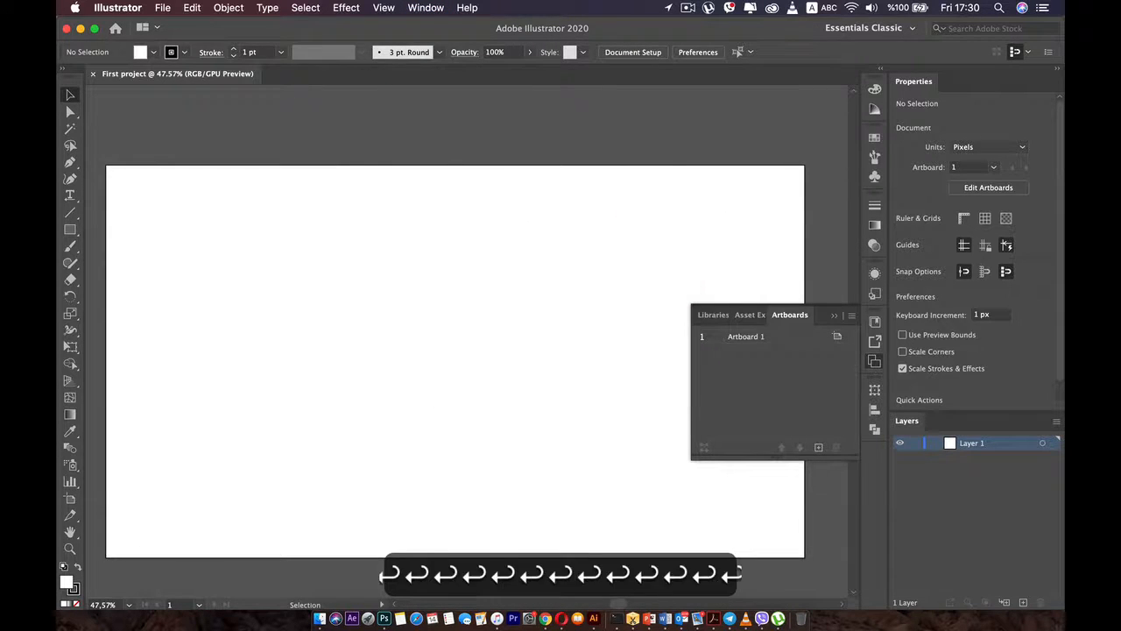
- Switch to the Essentials Classic workspace and reset it to its default panel layout
{"action": "left_click", "coordinate": [425, 8]}
{"action": "mouse_move", "coordinate": [477, 72]}
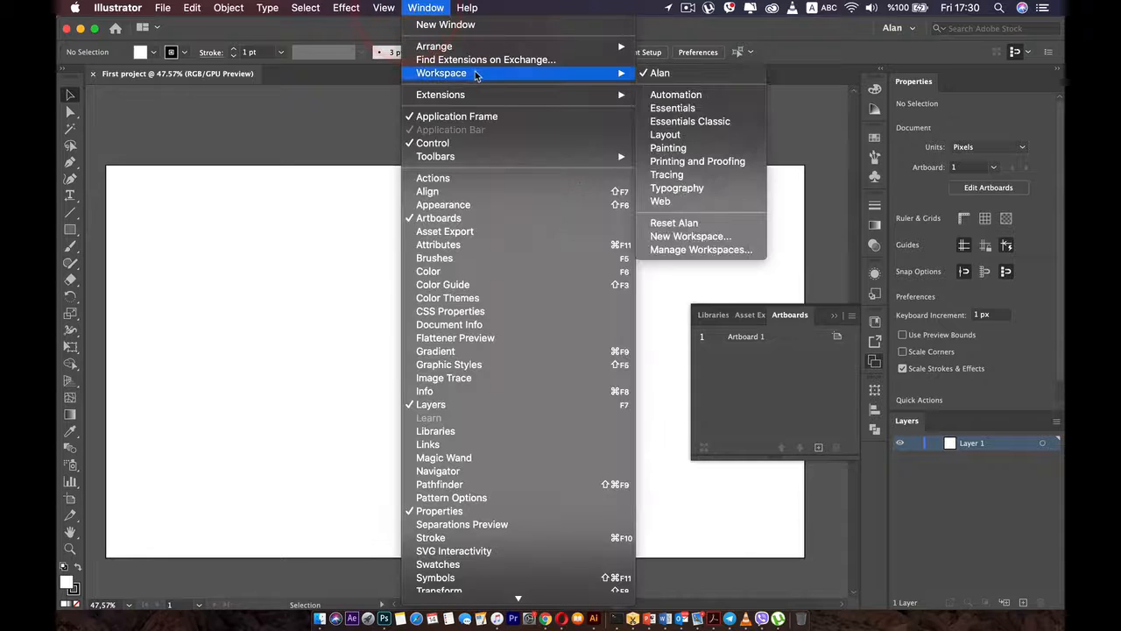
{"action": "left_click", "coordinate": [704, 122]}
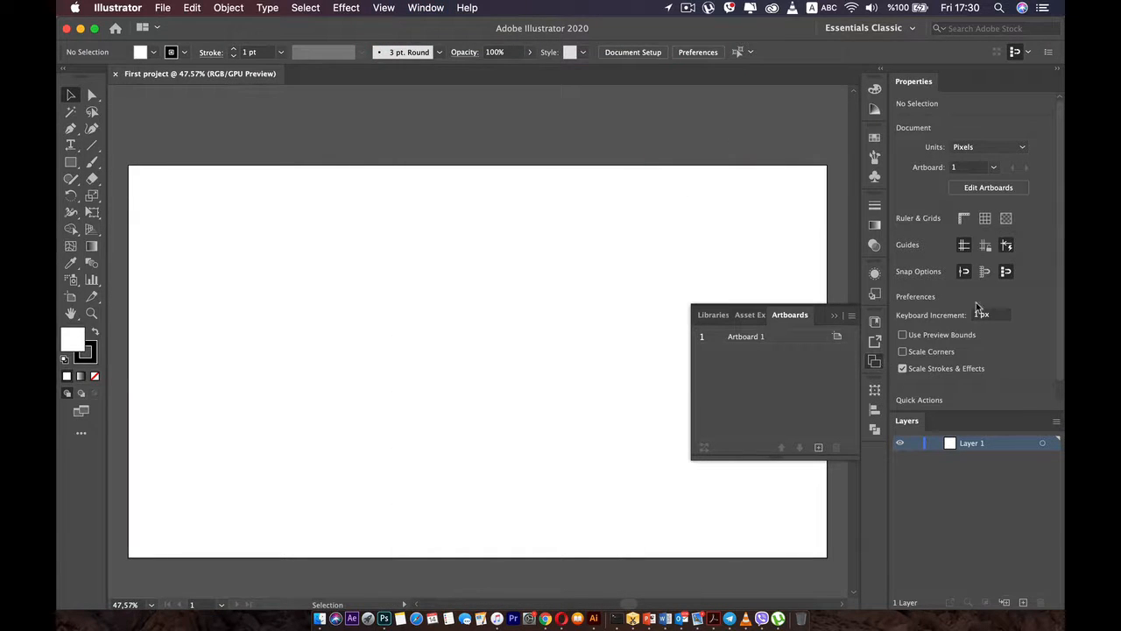
{"action": "left_click", "coordinate": [425, 8]}
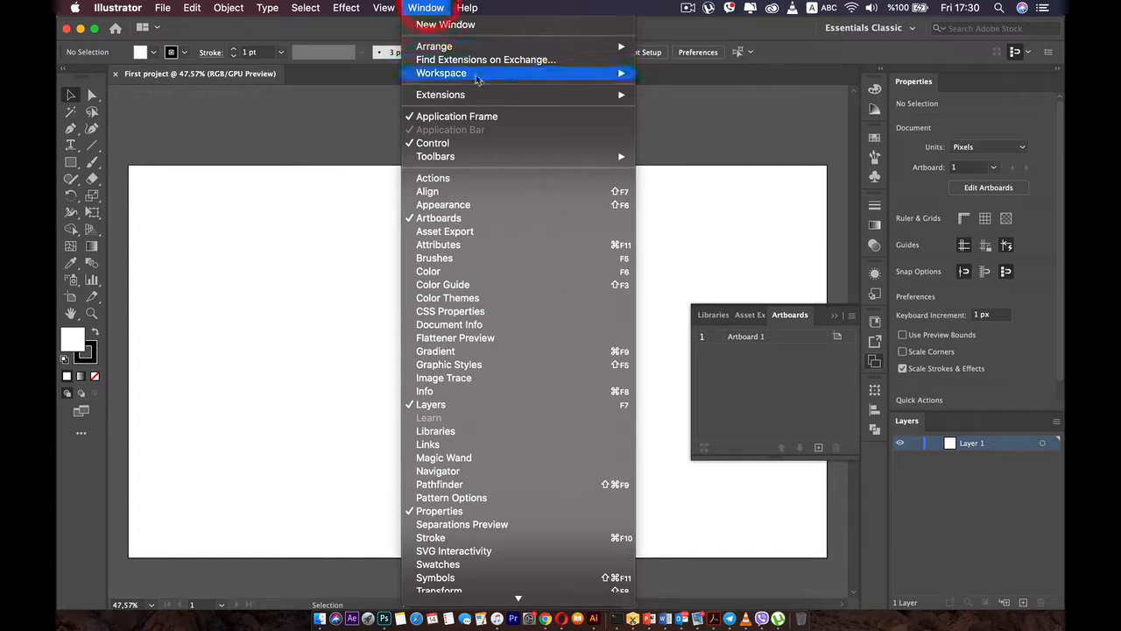
{"action": "mouse_move", "coordinate": [507, 77]}
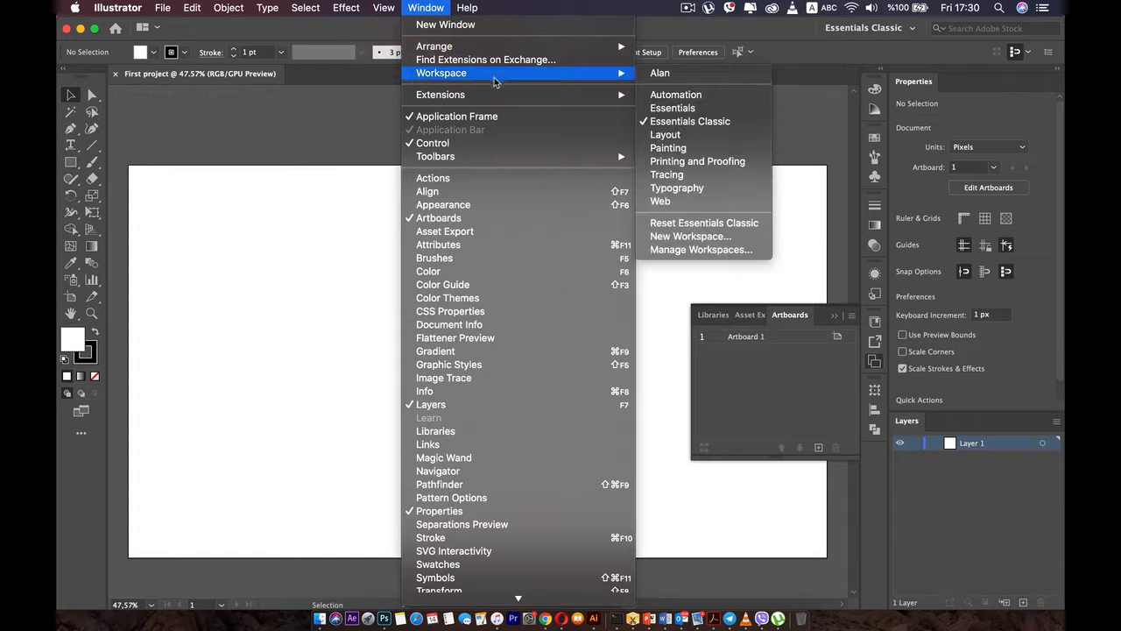
{"action": "left_click", "coordinate": [704, 227]}
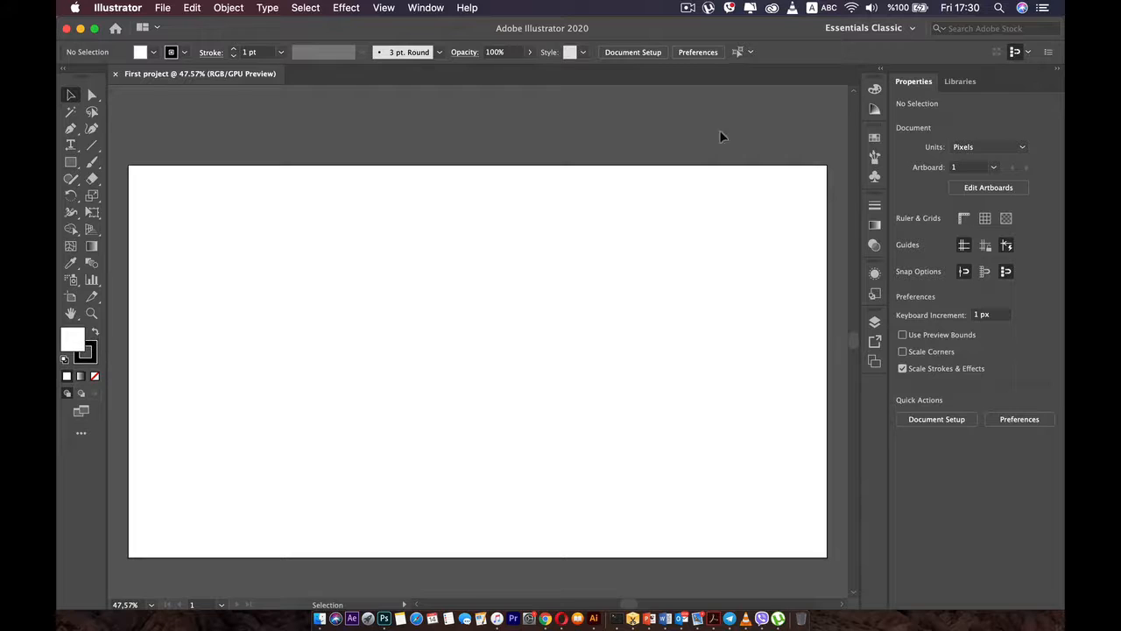
- Load the saved custom workspace and collapse its Artboards panel to an icon
{"action": "left_click", "coordinate": [443, 7]}
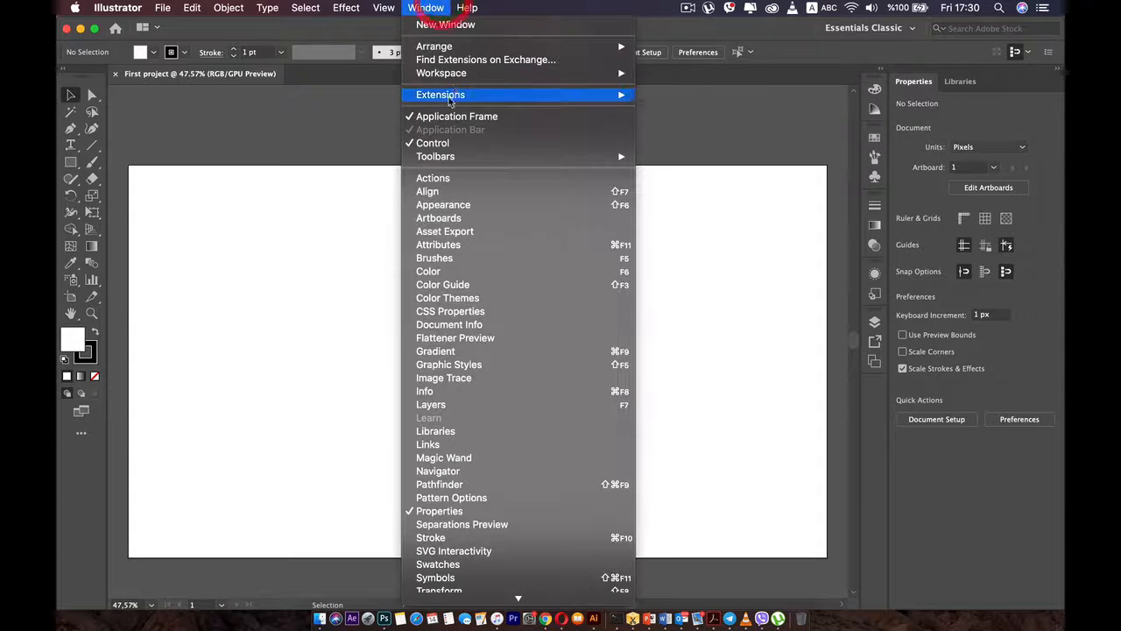
{"action": "mouse_move", "coordinate": [604, 72]}
{"action": "left_click", "coordinate": [688, 77]}
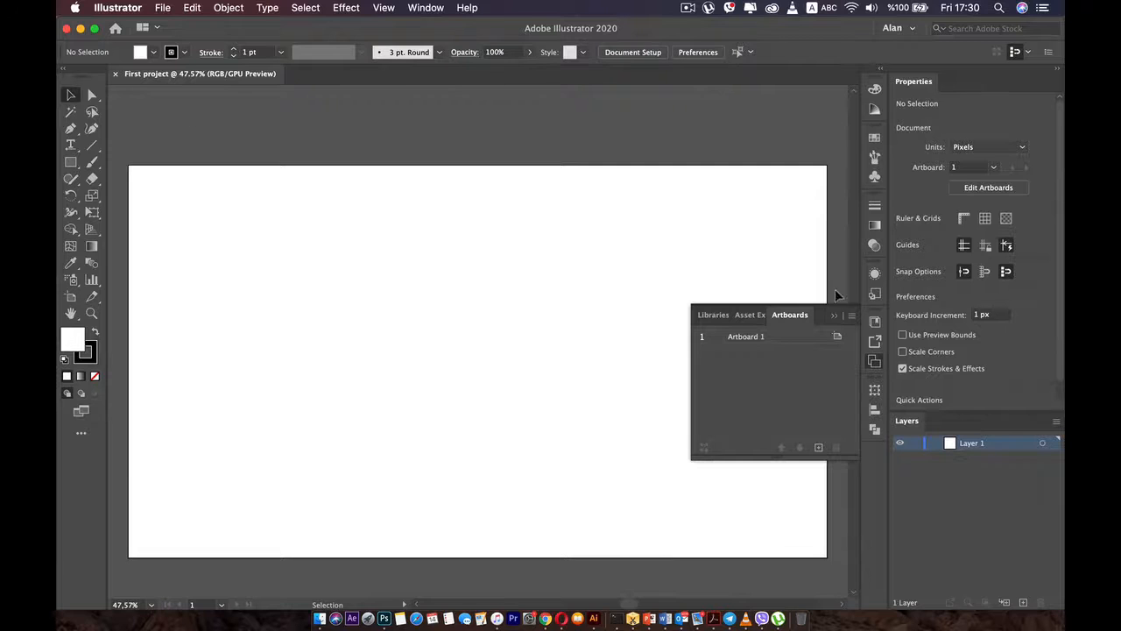
{"action": "left_click", "coordinate": [878, 365]}
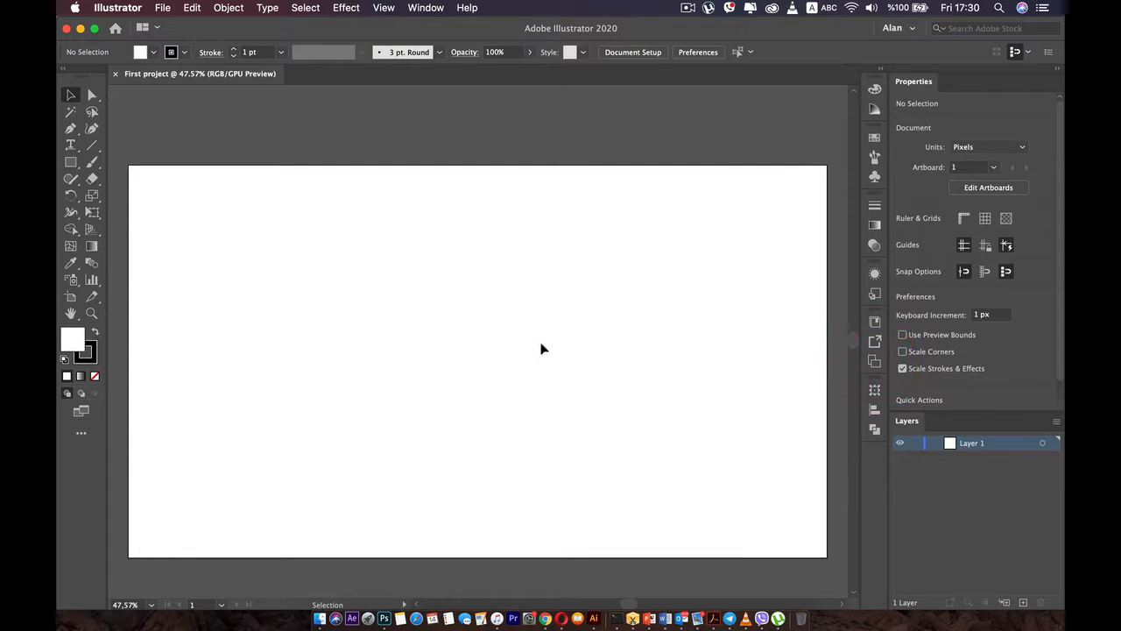
{"action": "scroll", "coordinate": [417, 292], "scroll_direction": "down", "scroll_amount": 5}
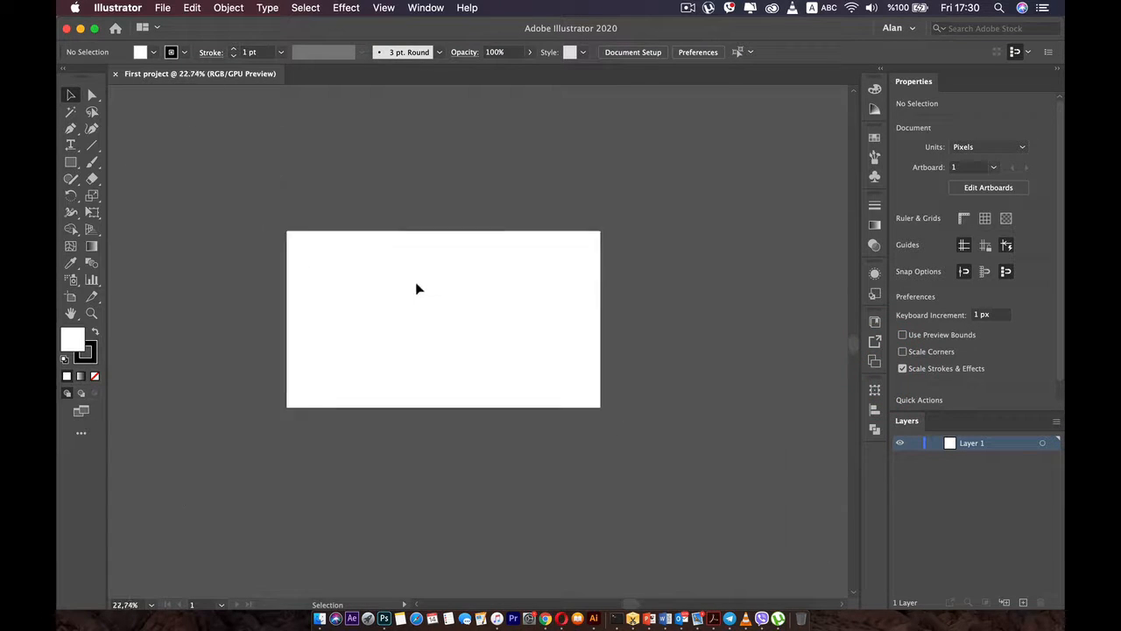
{"action": "scroll", "coordinate": [417, 291], "scroll_direction": "up", "scroll_amount": 4}
{"action": "left_click", "coordinate": [291, 239]}
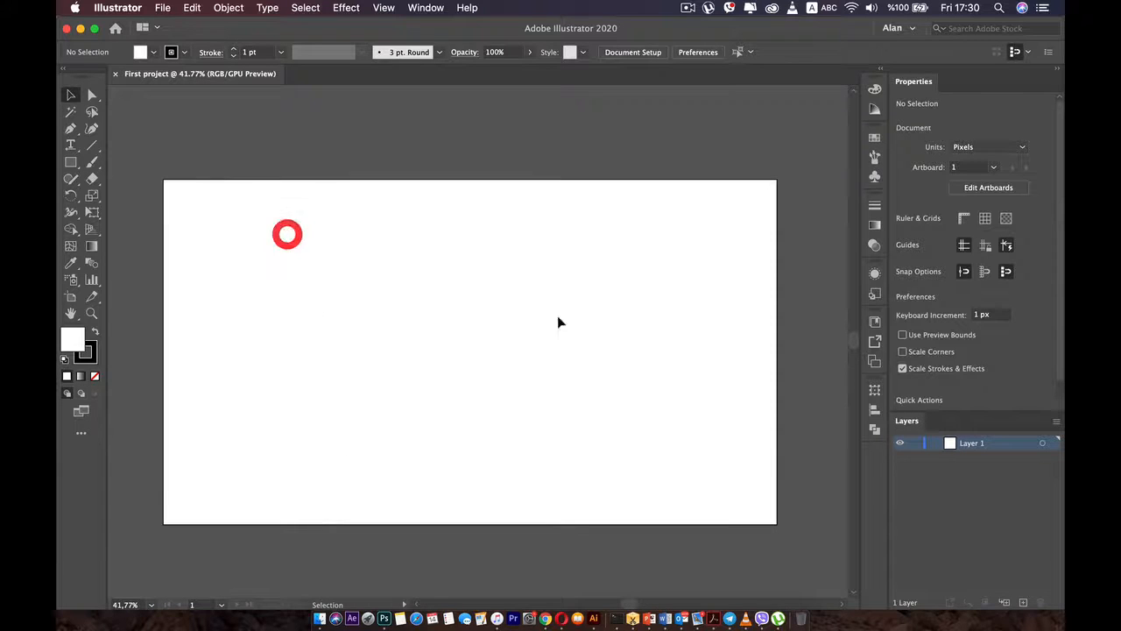
{"action": "left_click", "coordinate": [541, 318]}
- Change from the custom workspace back to Essentials Classic
{"action": "left_click", "coordinate": [426, 7]}
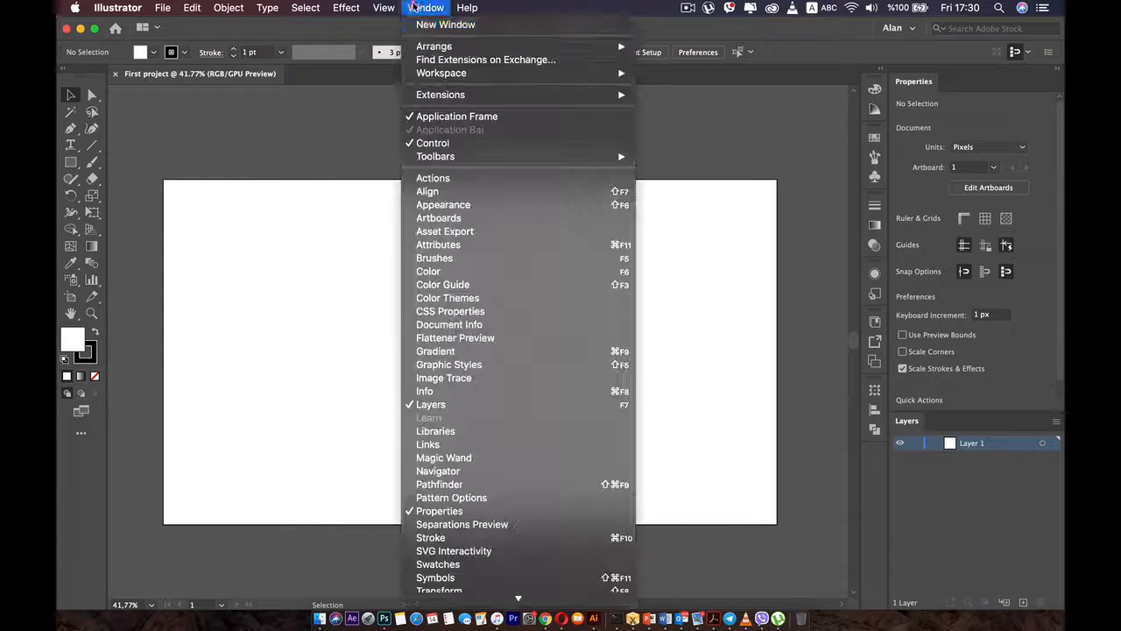
{"action": "mouse_move", "coordinate": [618, 73]}
{"action": "left_click", "coordinate": [696, 122]}
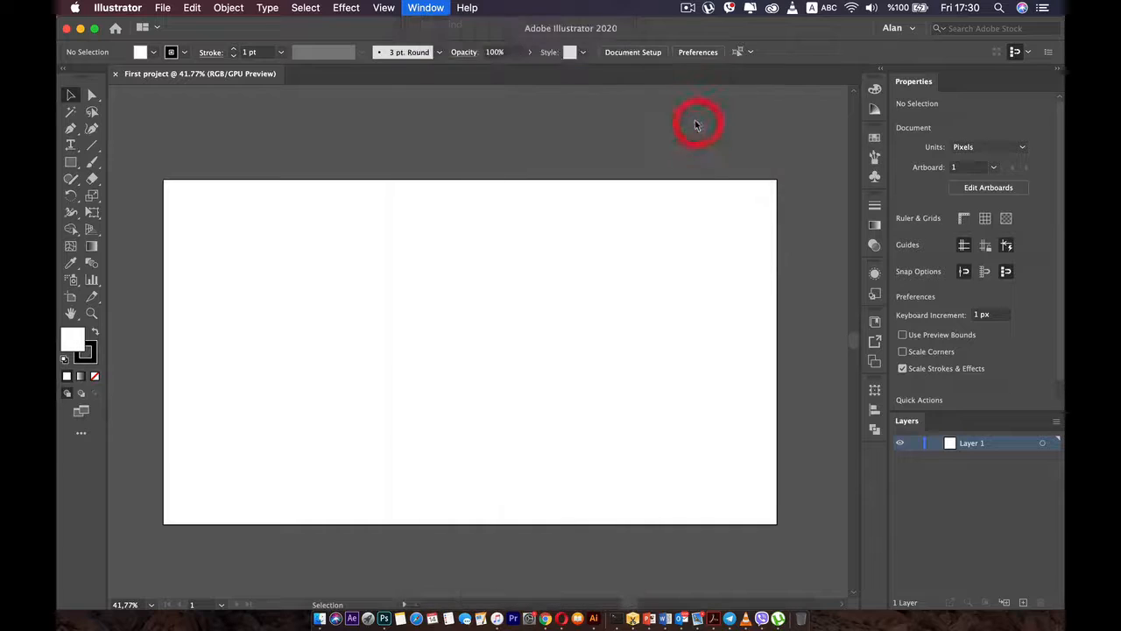
{"action": "left_click", "coordinate": [506, 319]}
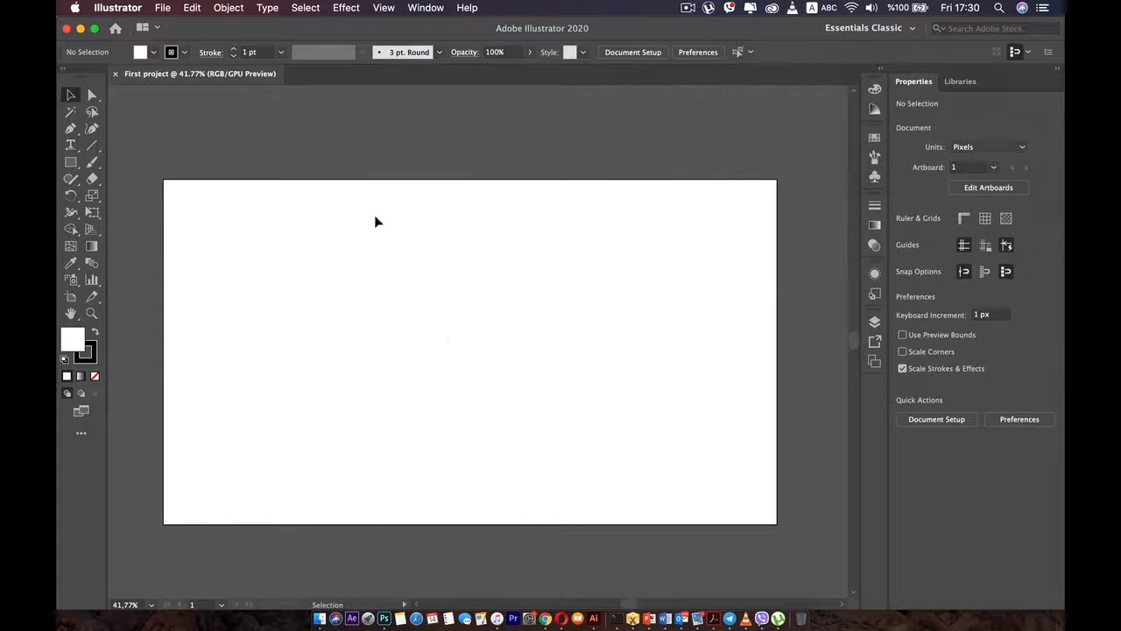
- Start editing Artboard 1 with the Artboard tool
{"action": "left_click", "coordinate": [71, 301]}
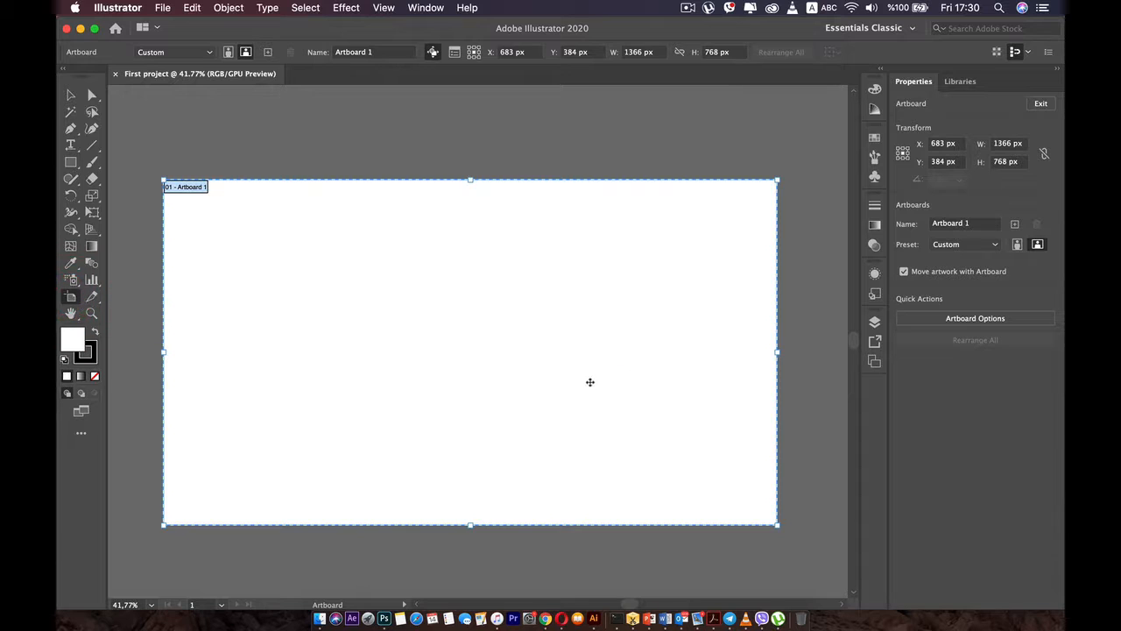
{"action": "scroll", "coordinate": [591, 382], "scroll_direction": "down", "scroll_amount": 2}
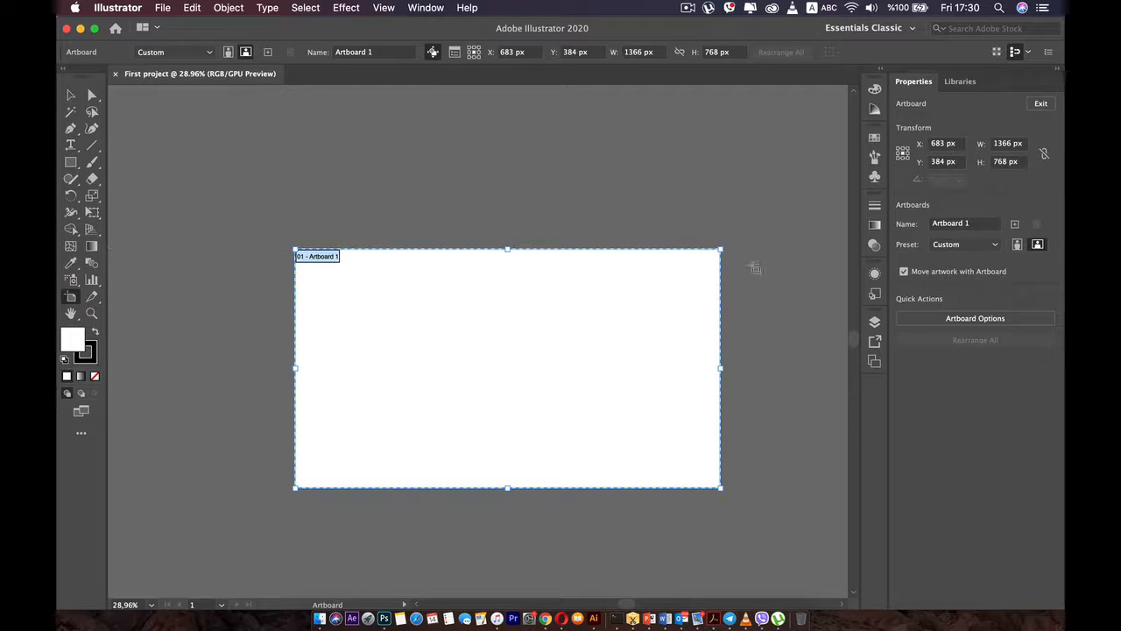